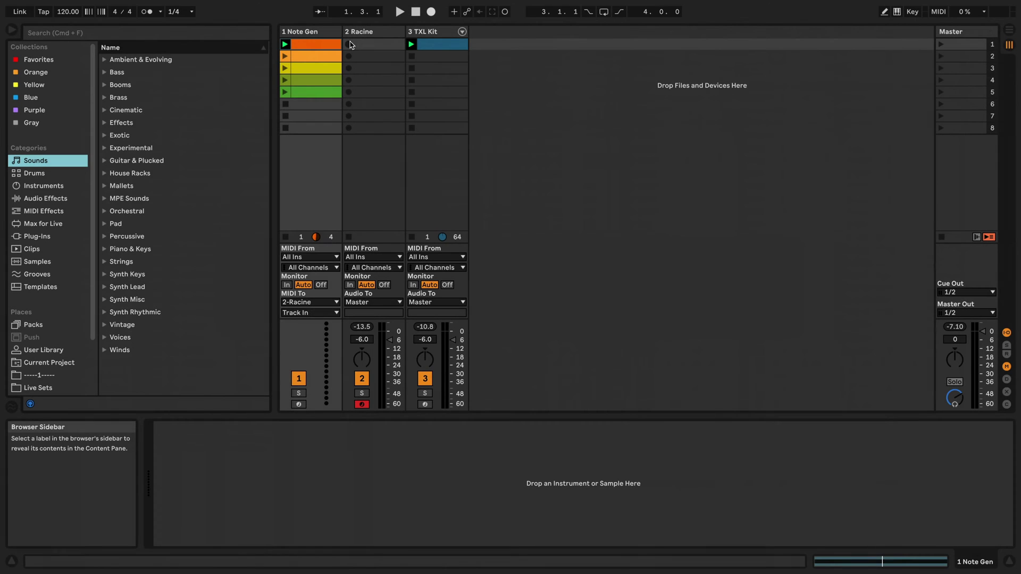
Inspect the C2 note patterns of the five Note Gen clips.
click(294, 31)
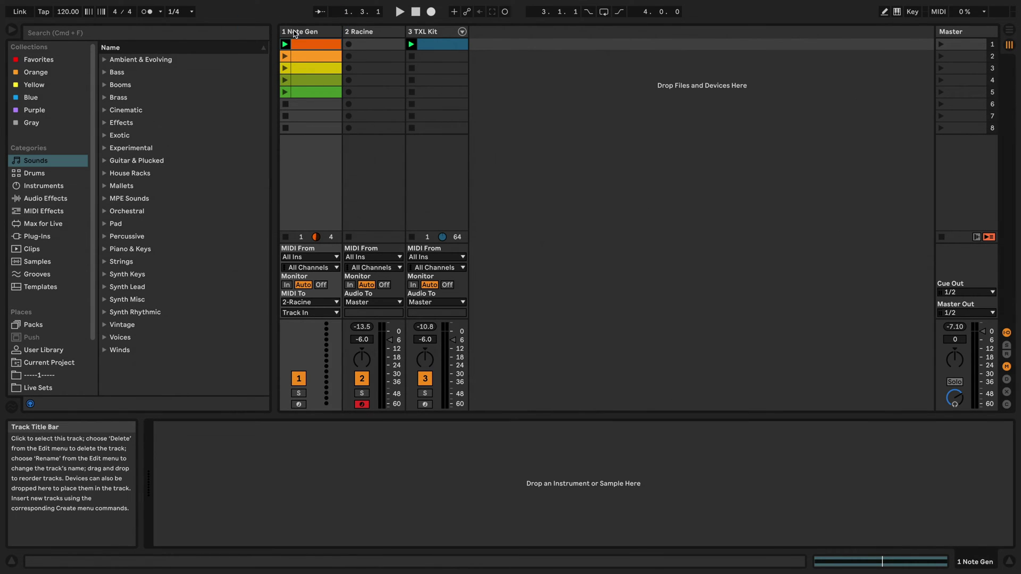
click(305, 44)
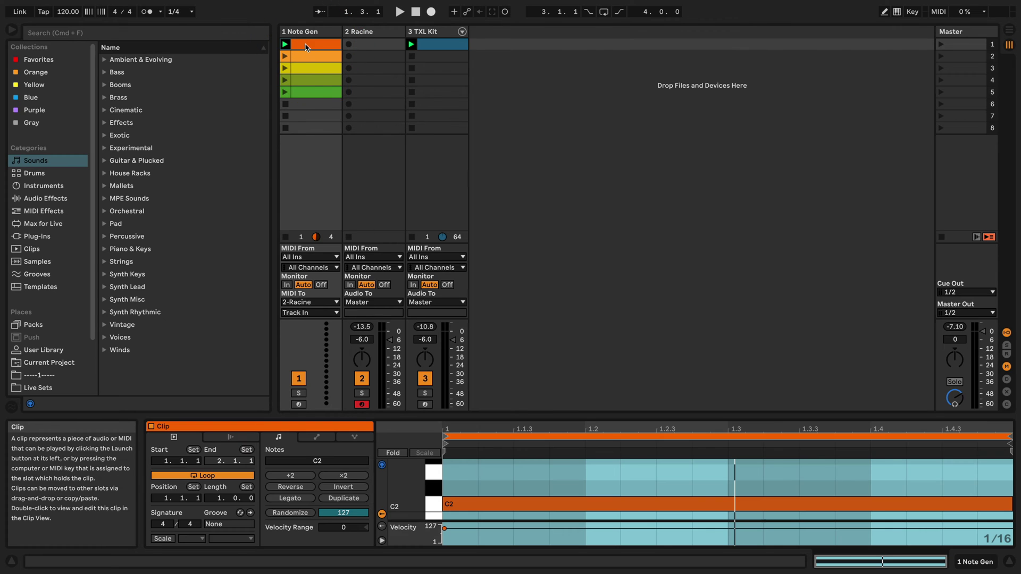
click(305, 56)
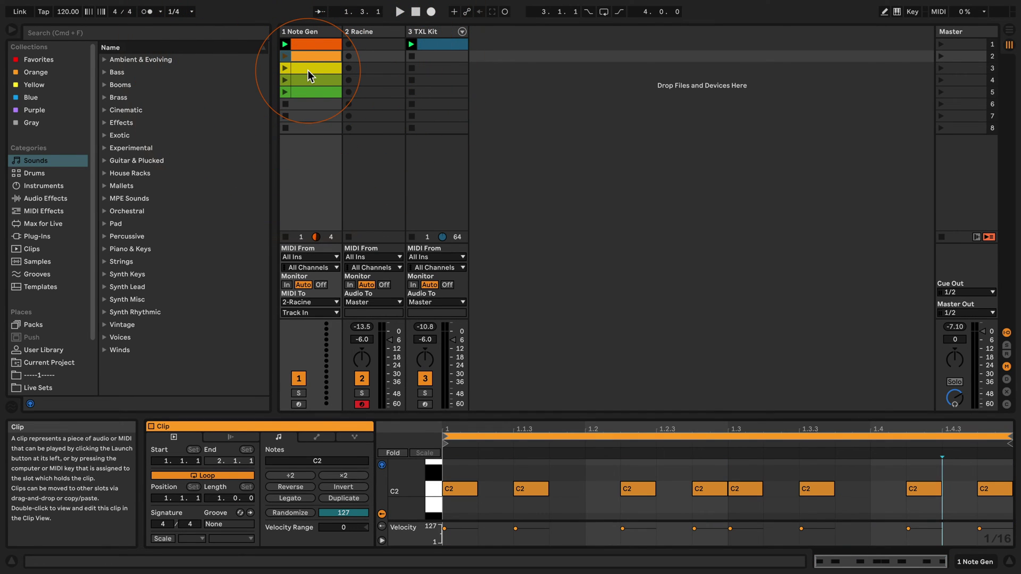
click(308, 68)
click(308, 81)
click(309, 90)
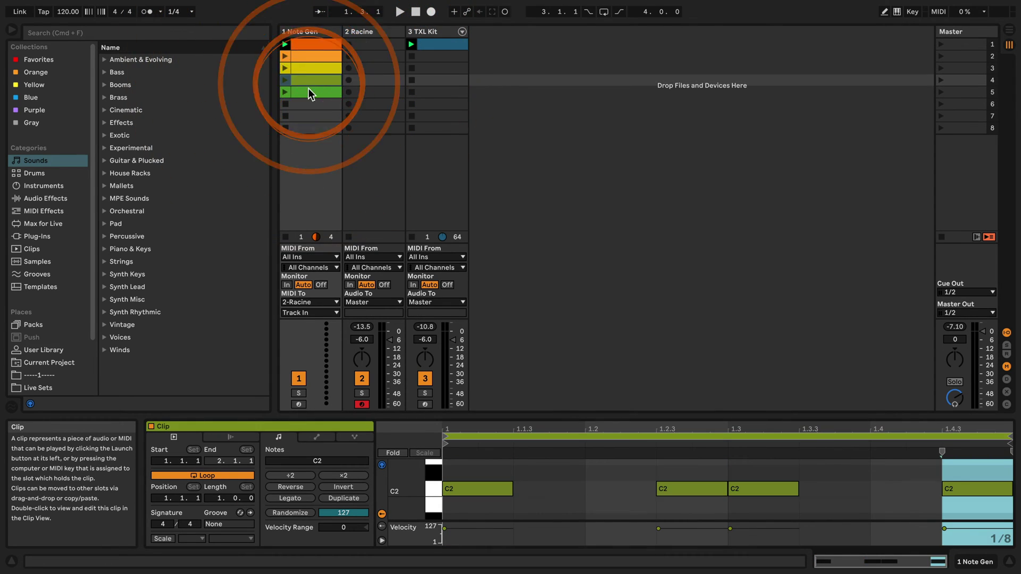
Check the Note Gen MIDI To routing and show the Racine synth on track 2.
click(302, 31)
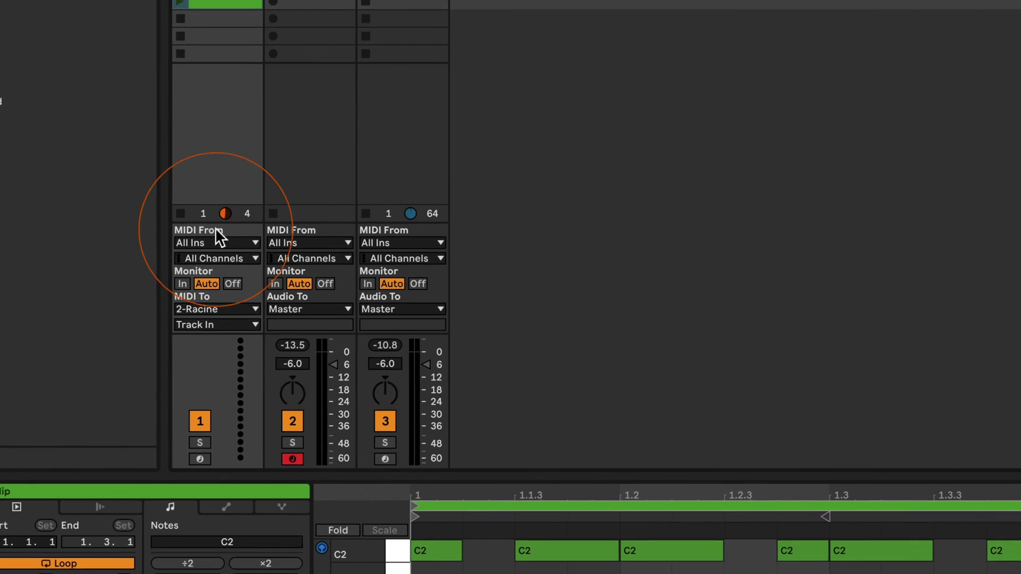
click(306, 293)
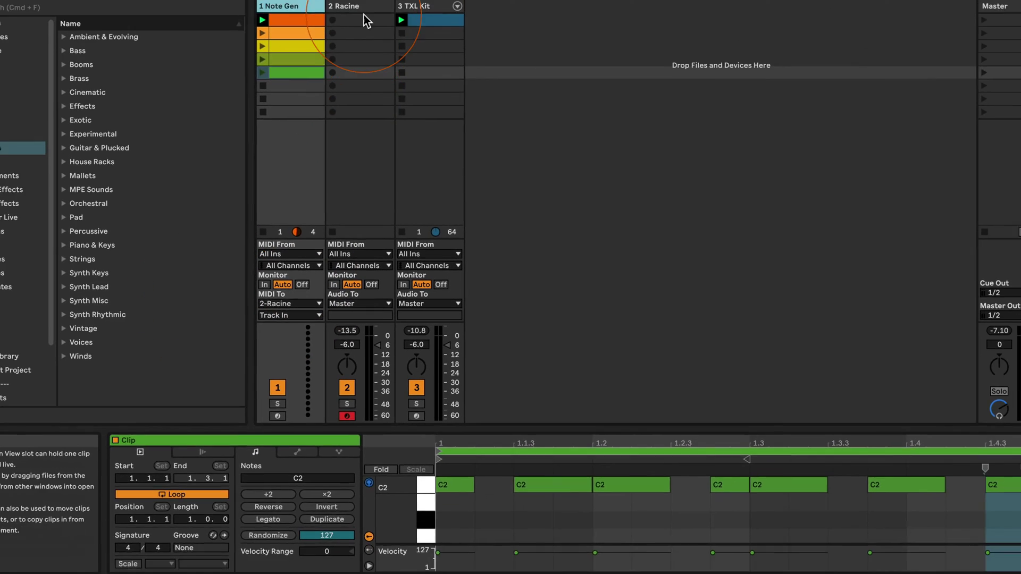
click(371, 33)
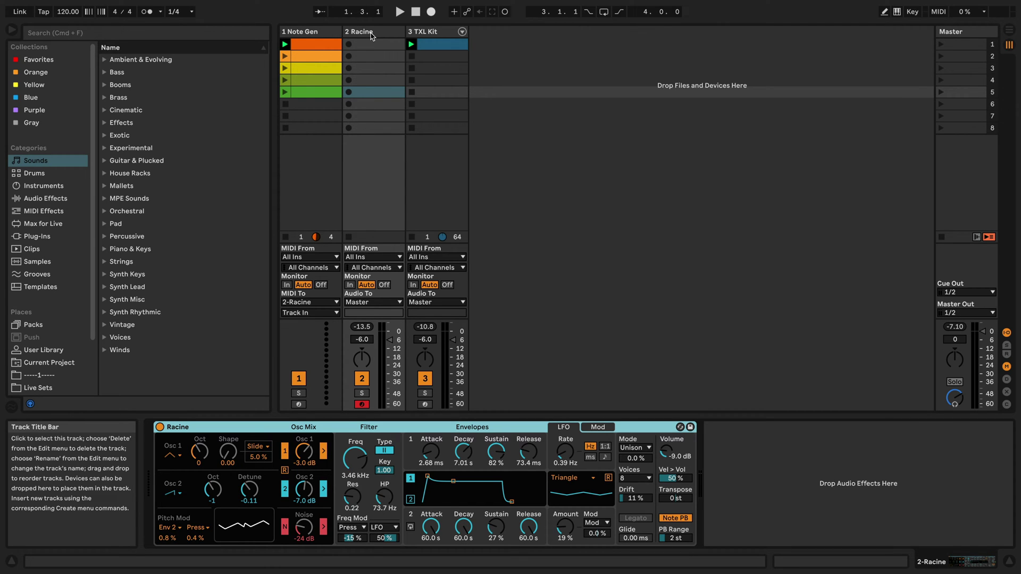
View the TXL Kit drum rack, then the Note Gen track's empty device chain.
click(433, 33)
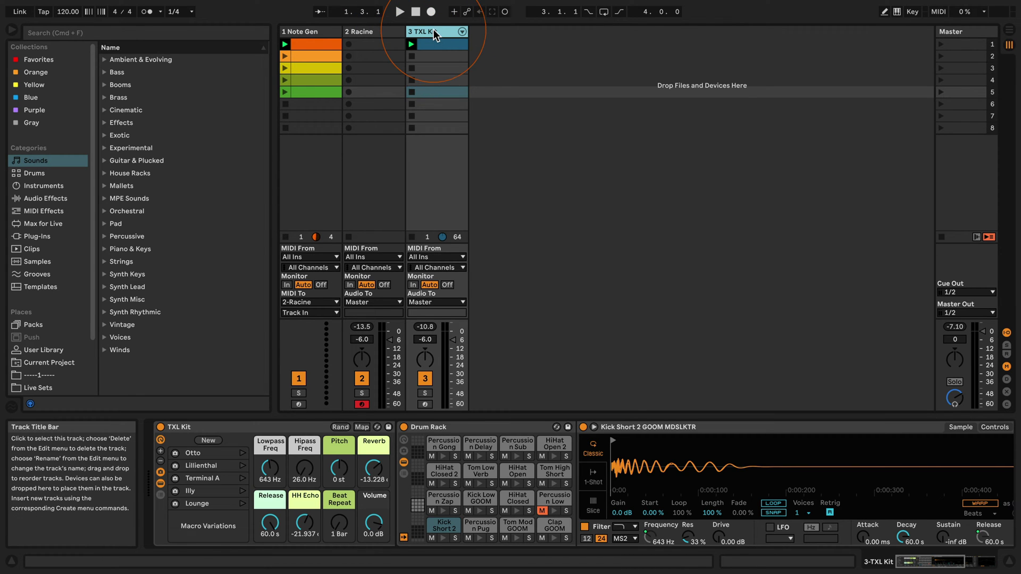
click(316, 33)
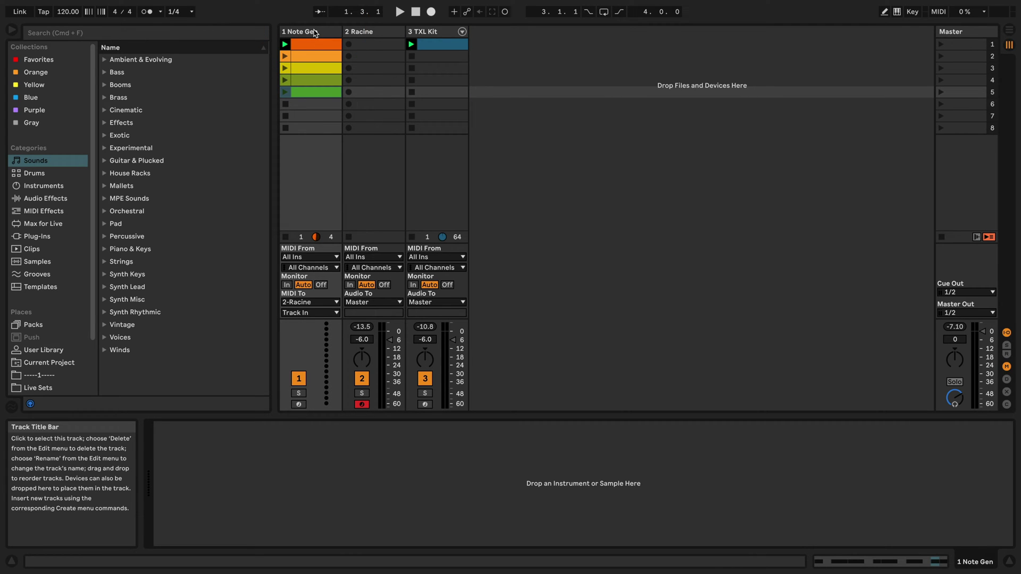
Audition the second Note Gen clip, then list the MIDI Effects in the browser.
key(space)
click(284, 55)
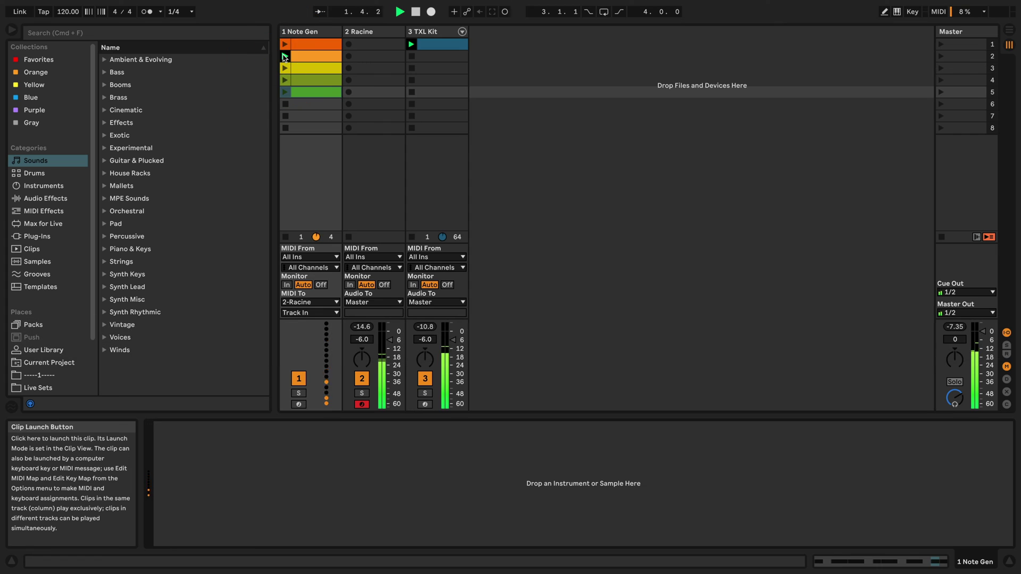
key(space)
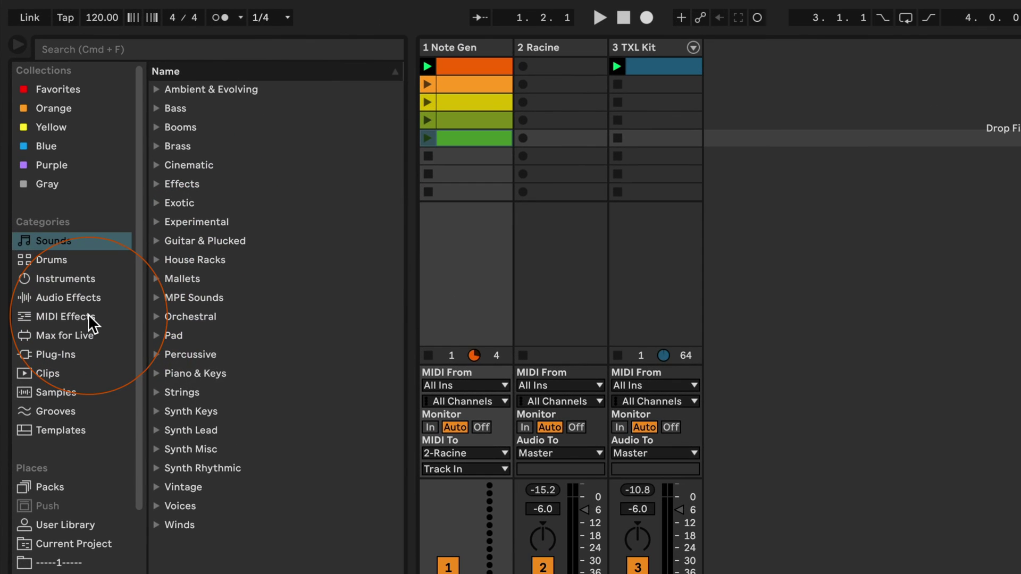
click(61, 210)
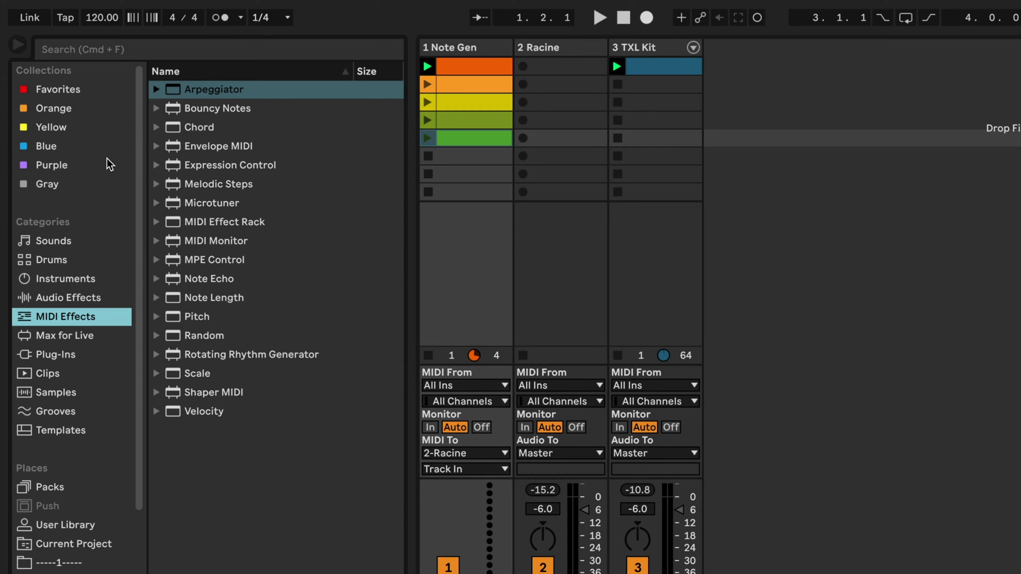
Load Random onto Note Gen with Chance 100 %, Choices 6 and Sign Bi.
click(161, 334)
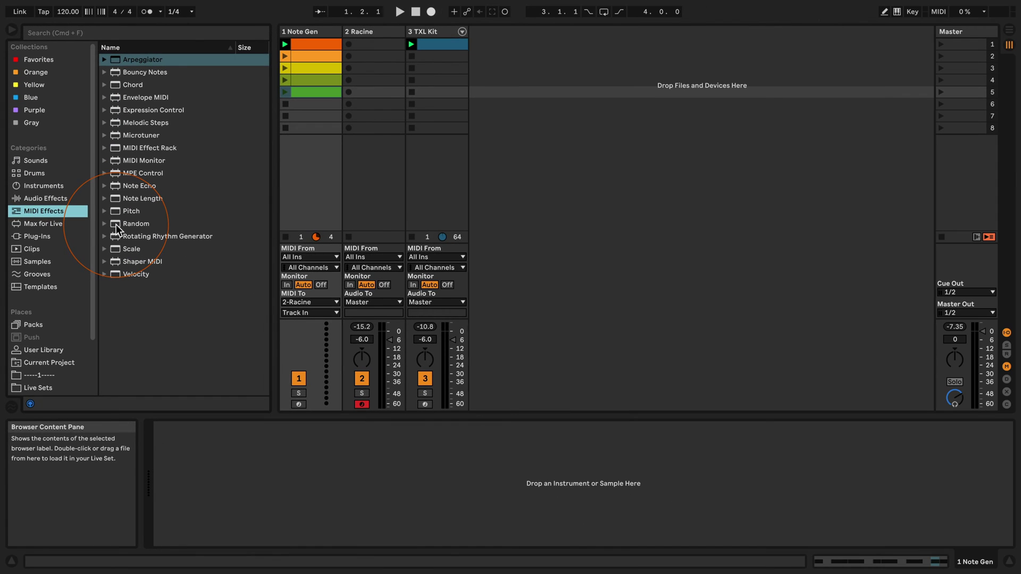
double_click(174, 337)
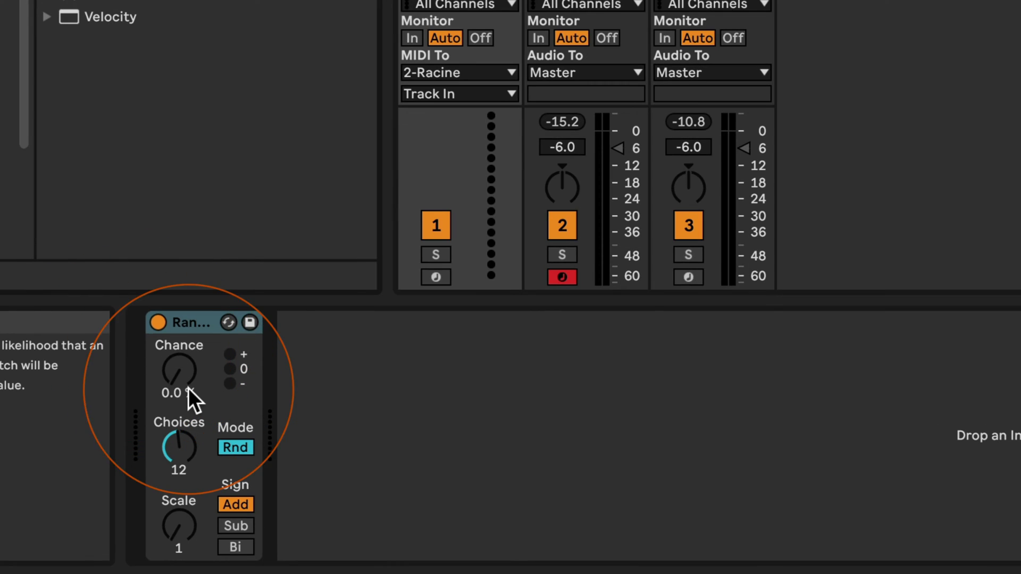
drag(188, 386, 189, 319)
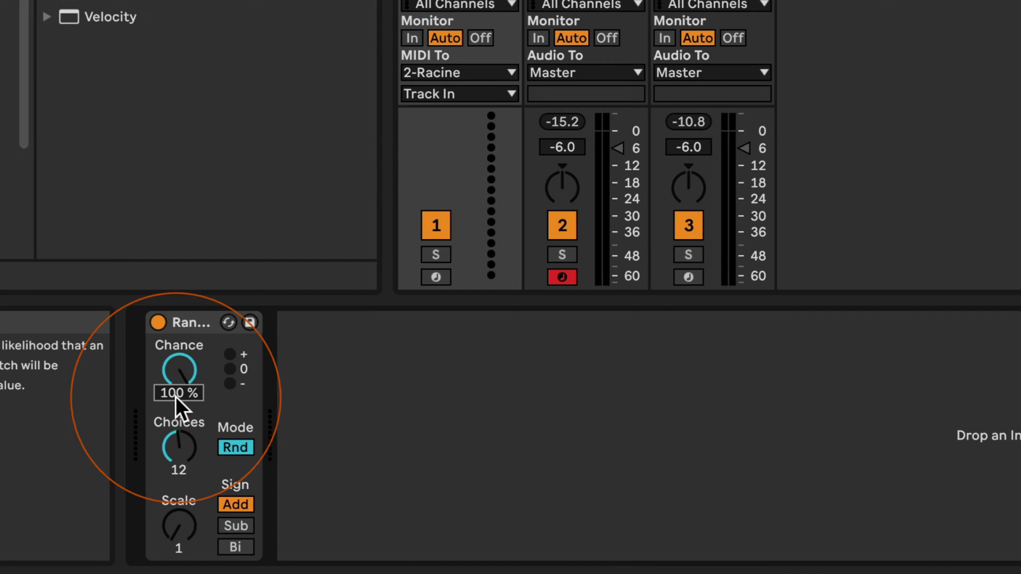
click(180, 471)
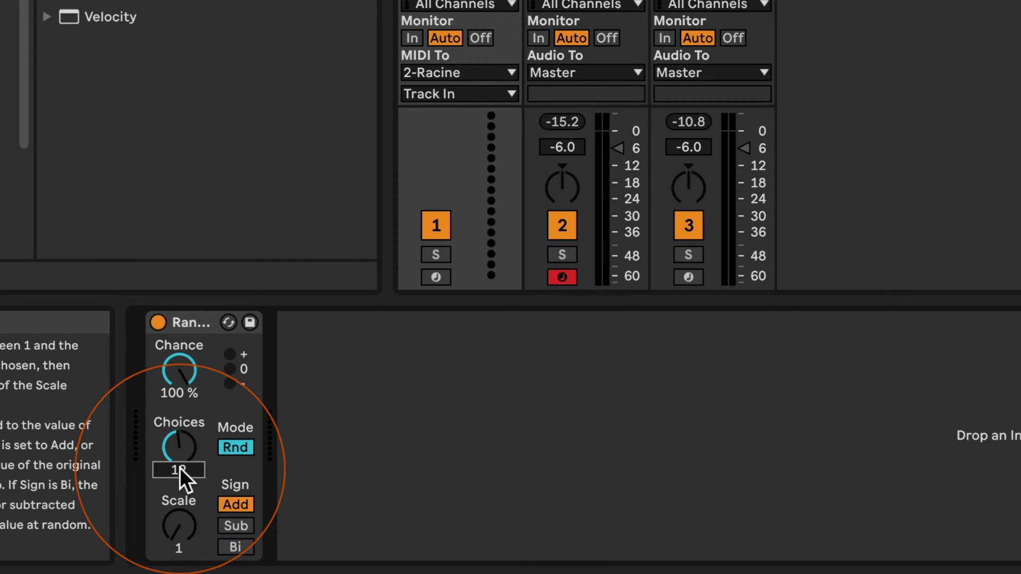
text(6)
key(Return)
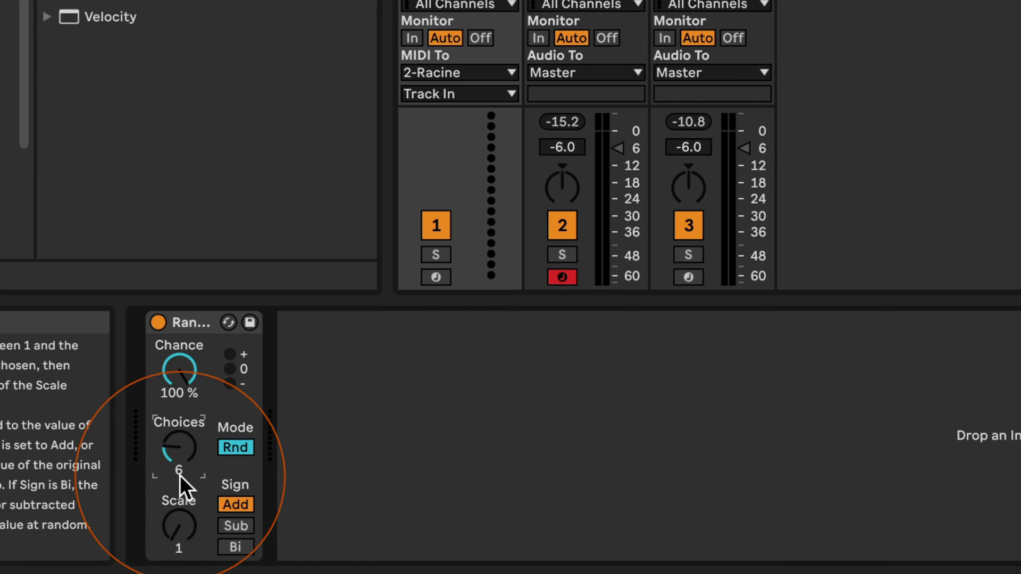
click(234, 548)
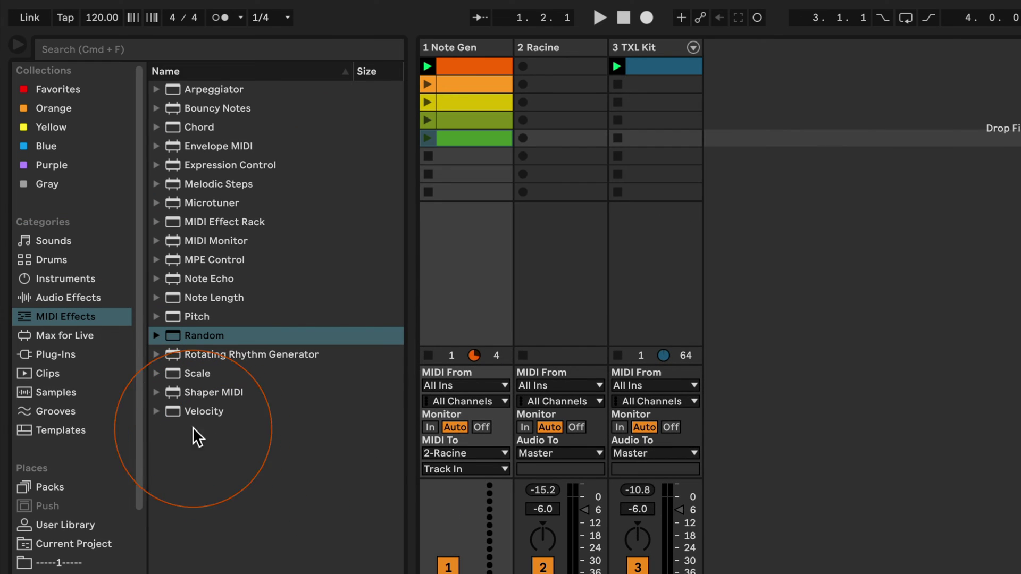
Add the Major.adv Scale preset to the Note Gen chain after Random.
click(156, 375)
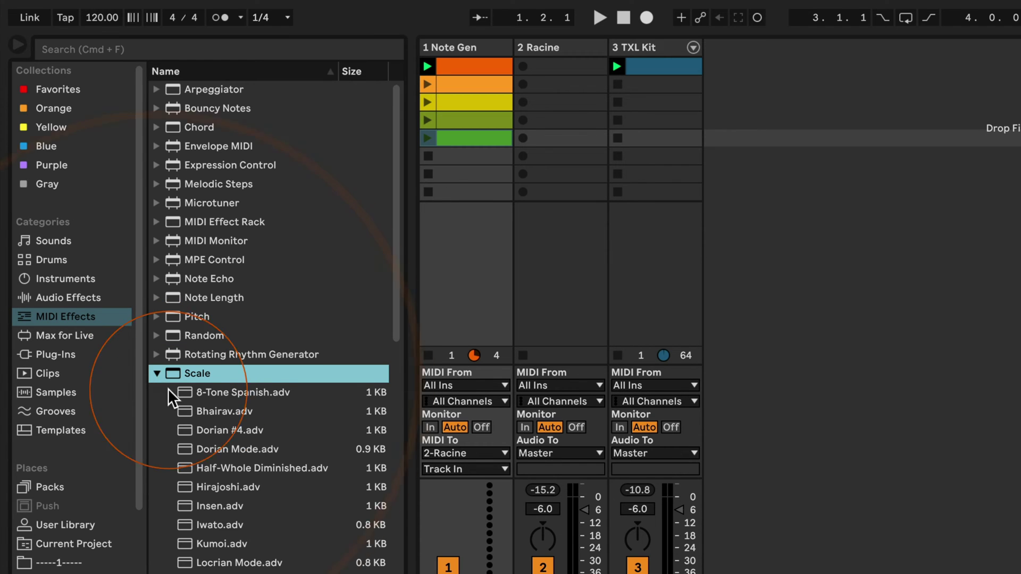
scroll(191, 413, down, 5)
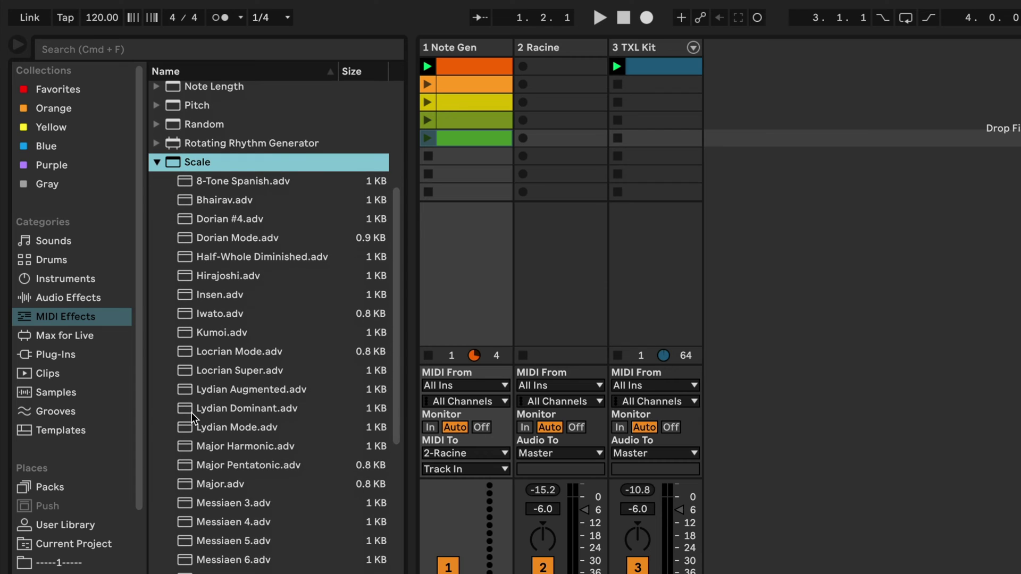
drag(206, 483, 437, 573)
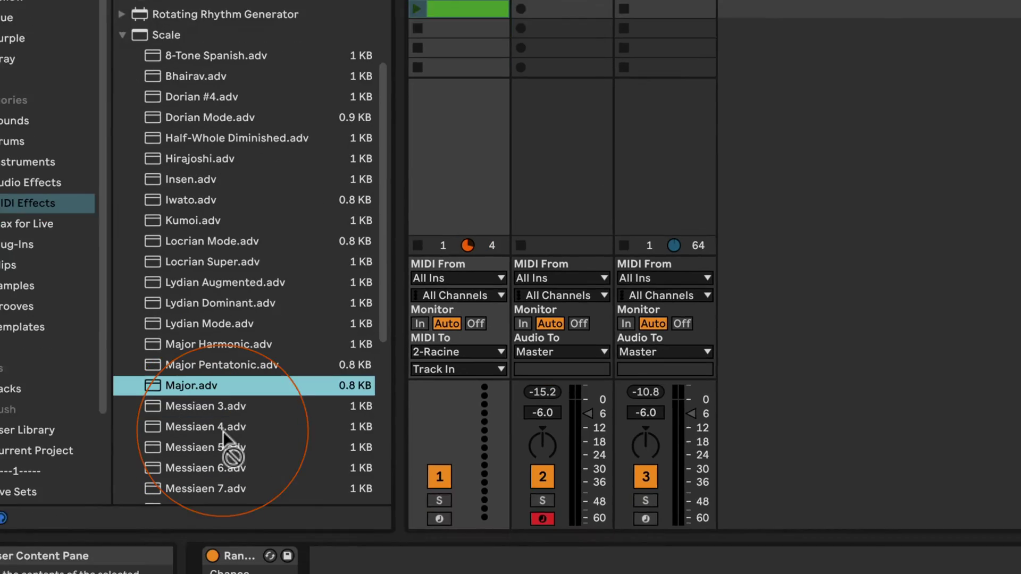
drag(400, 384, 400, 382)
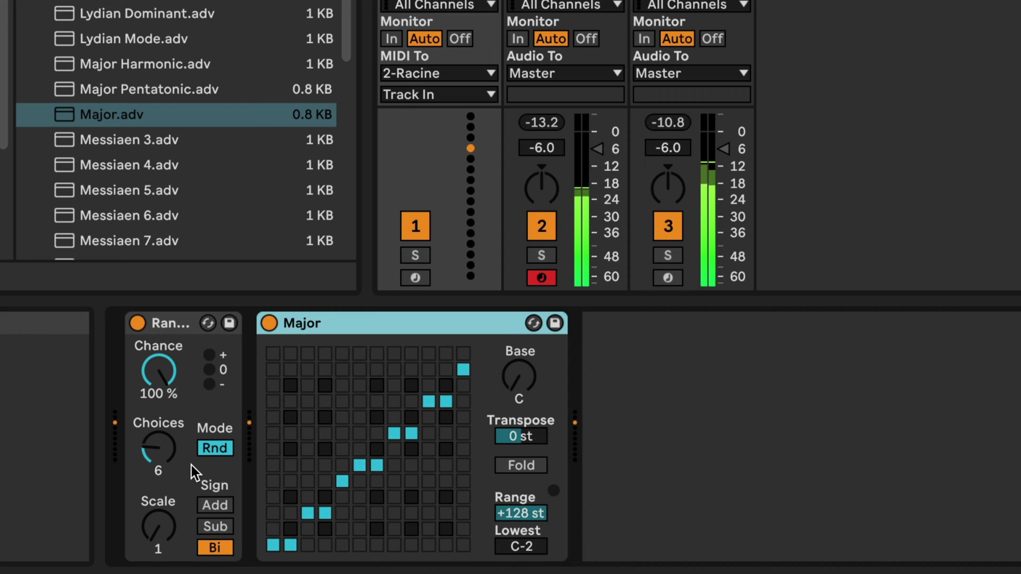
click(215, 448)
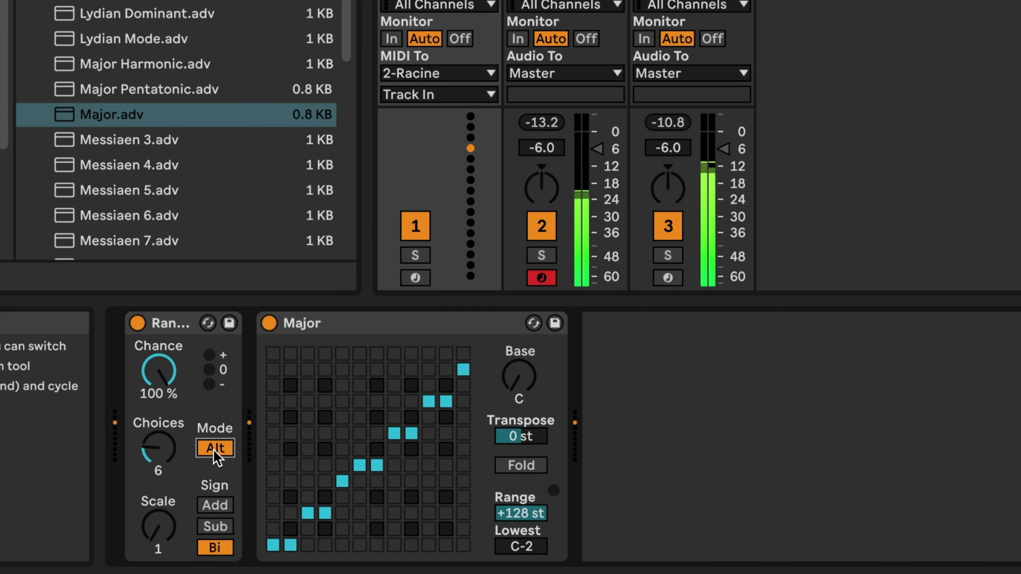
click(216, 451)
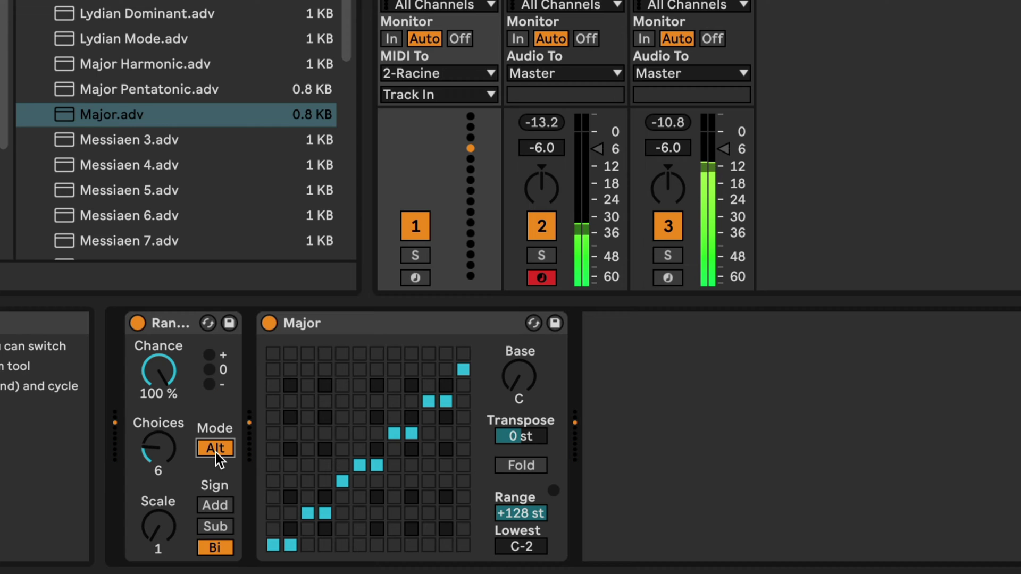
click(216, 451)
click(217, 452)
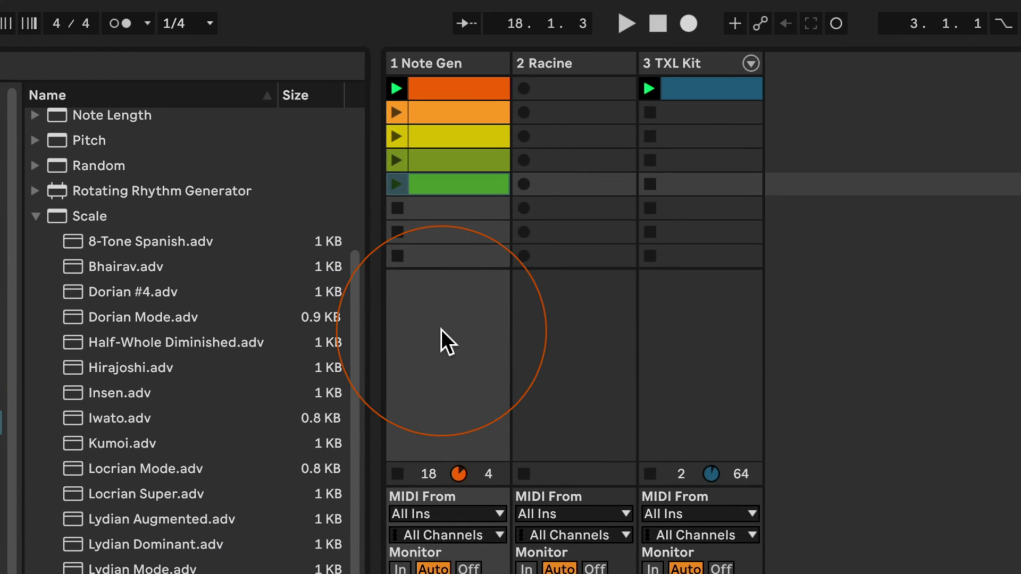
Audition Note Gen clips 2 through 5, then relaunch and select the orange first clip.
click(474, 175)
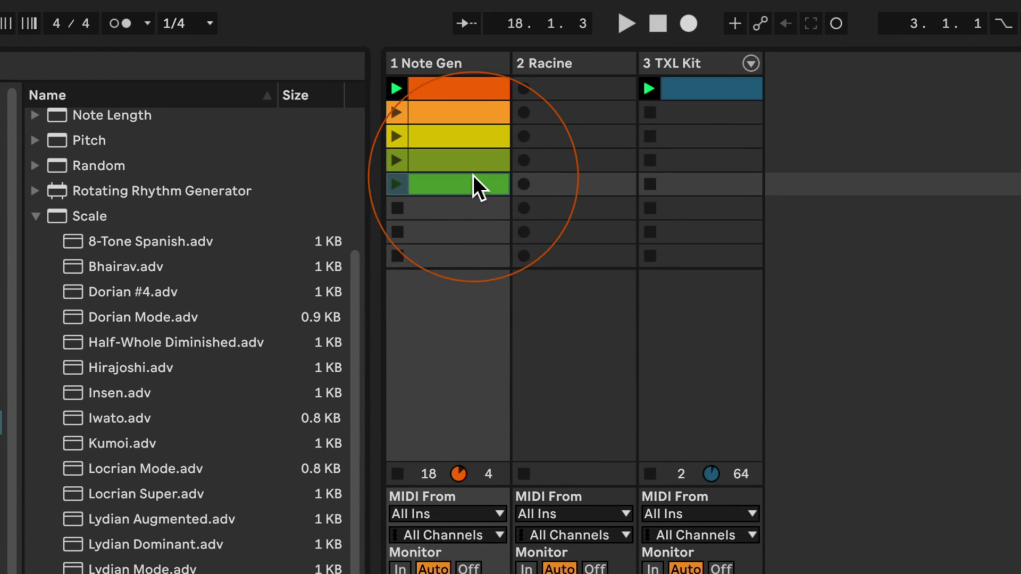
click(396, 113)
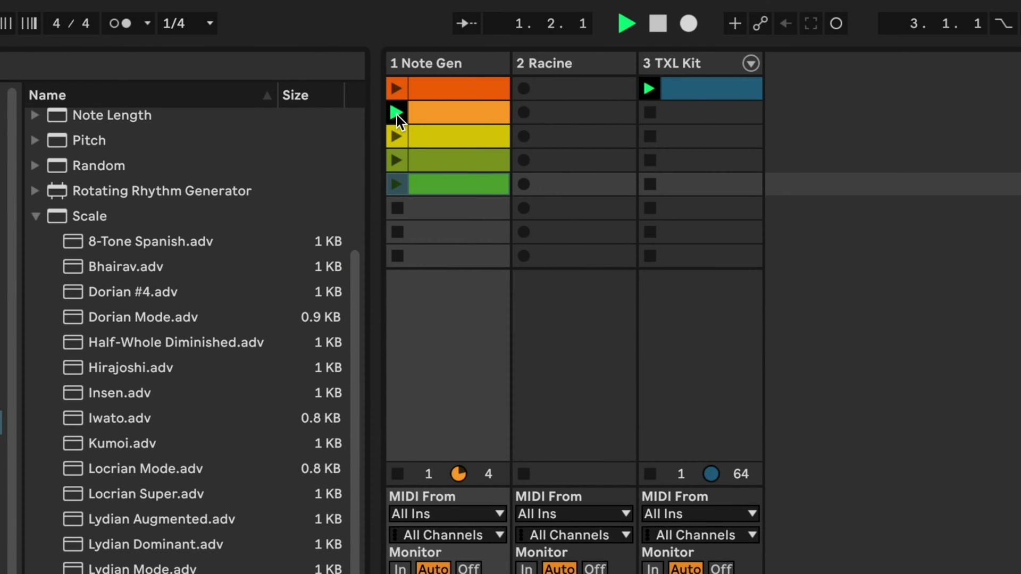
click(392, 139)
click(392, 160)
click(393, 179)
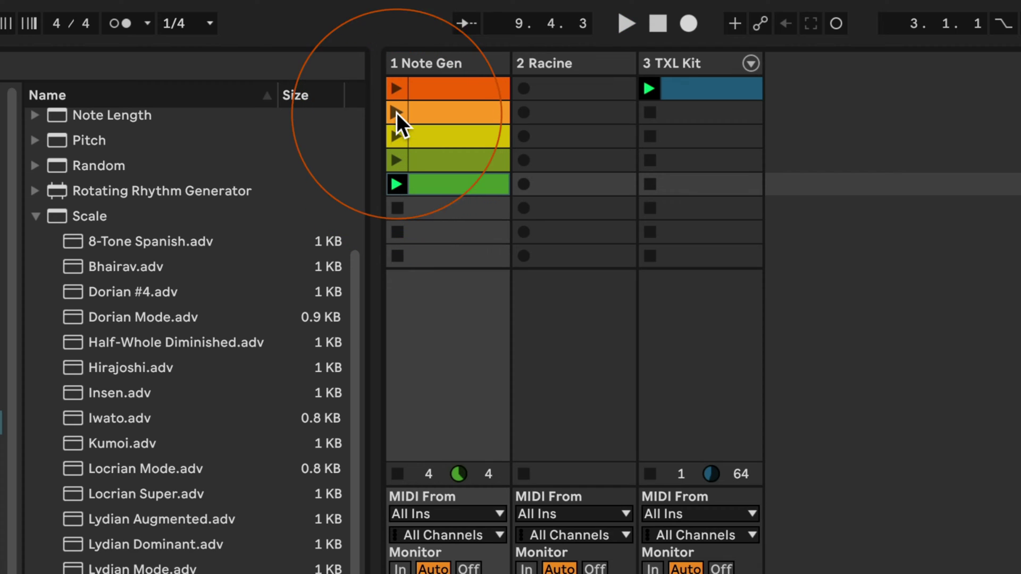
click(395, 84)
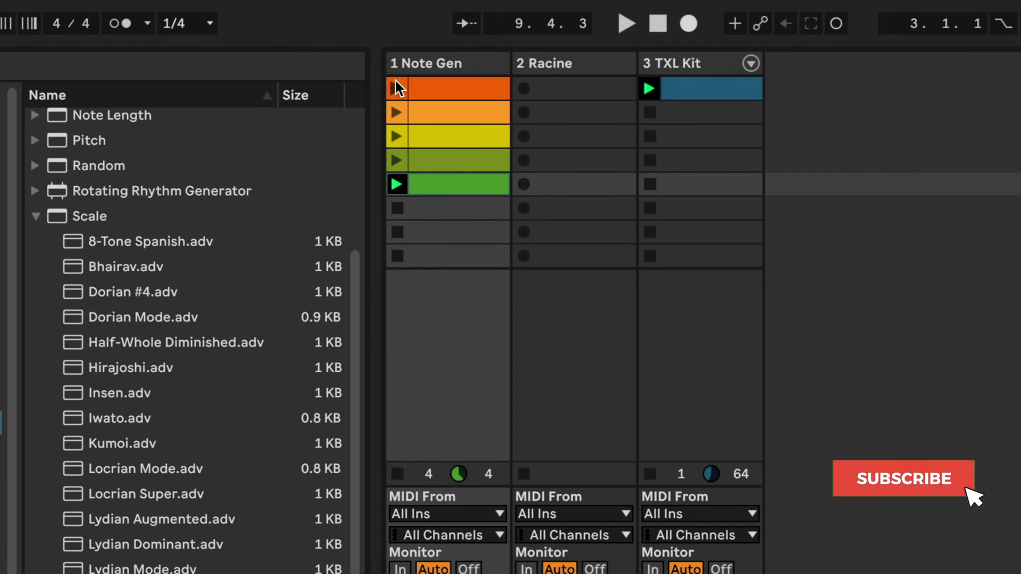
click(395, 86)
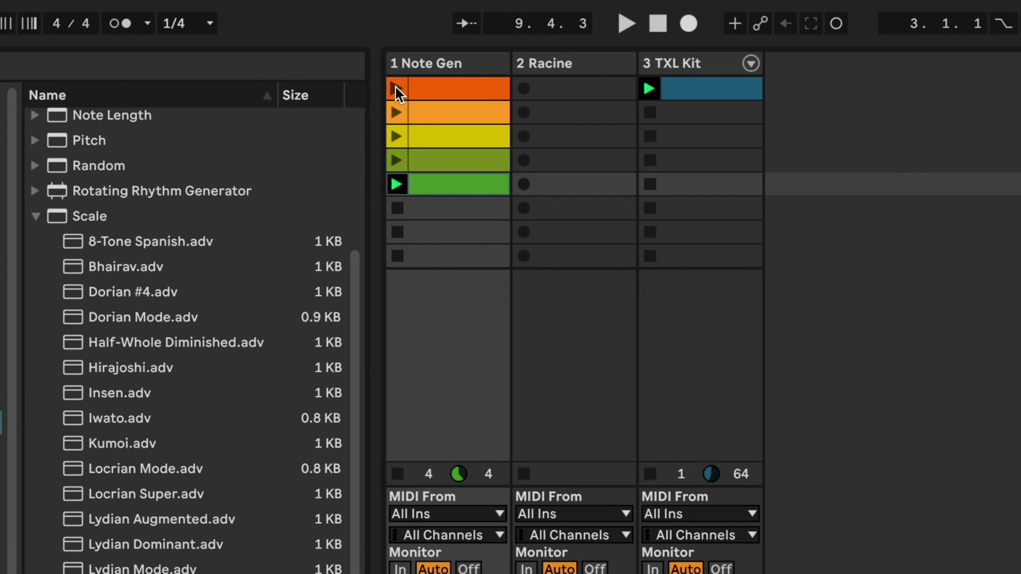
click(438, 90)
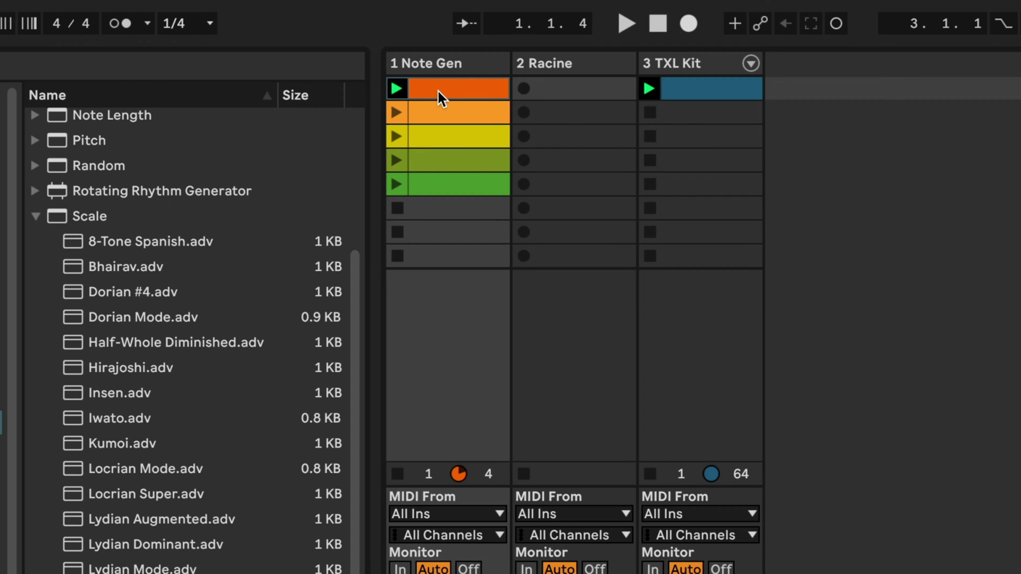
Insert an Arpeggiator between Random and the Major scale and listen to it.
click(35, 216)
click(33, 151)
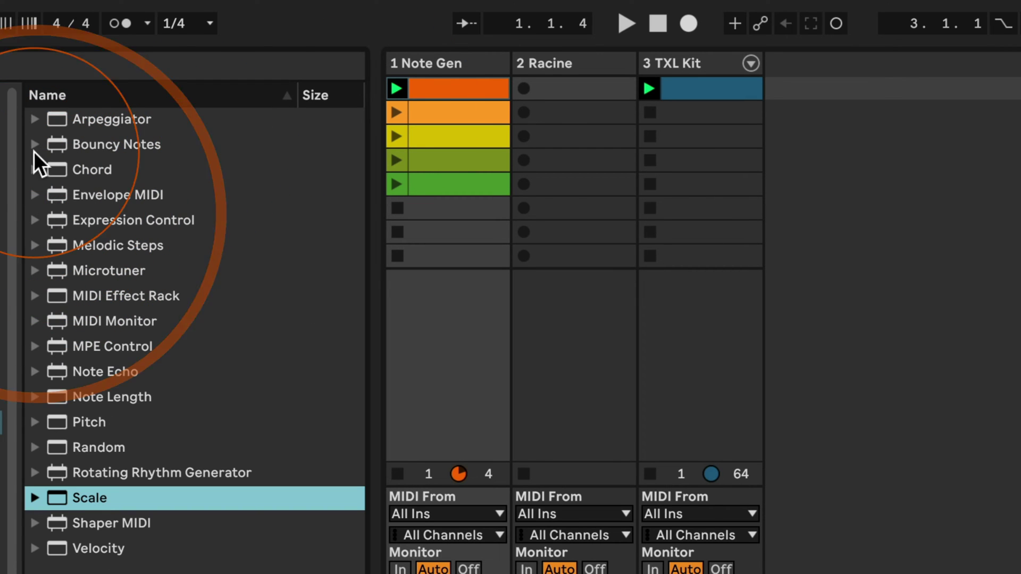
click(62, 114)
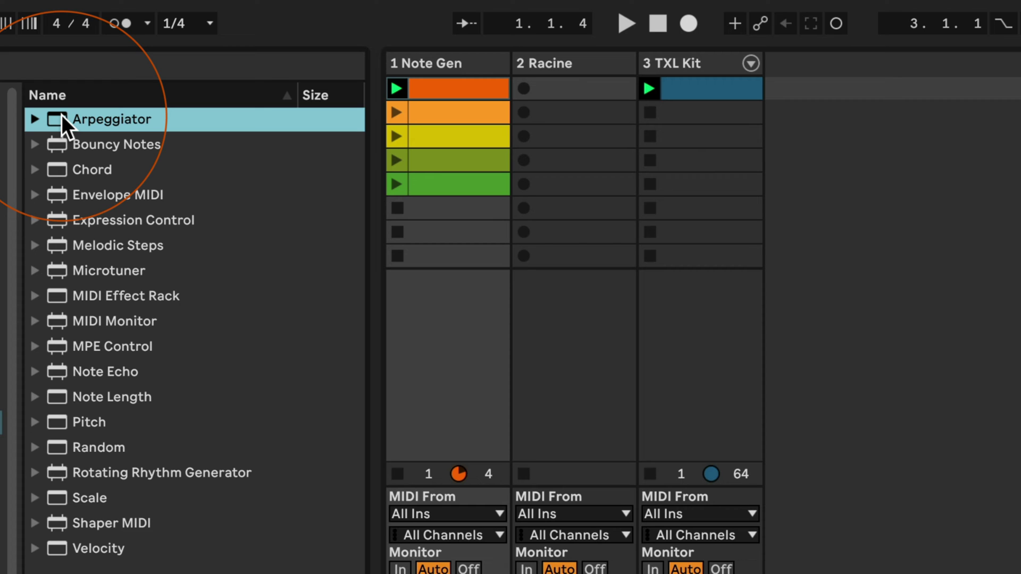
drag(62, 114, 245, 391)
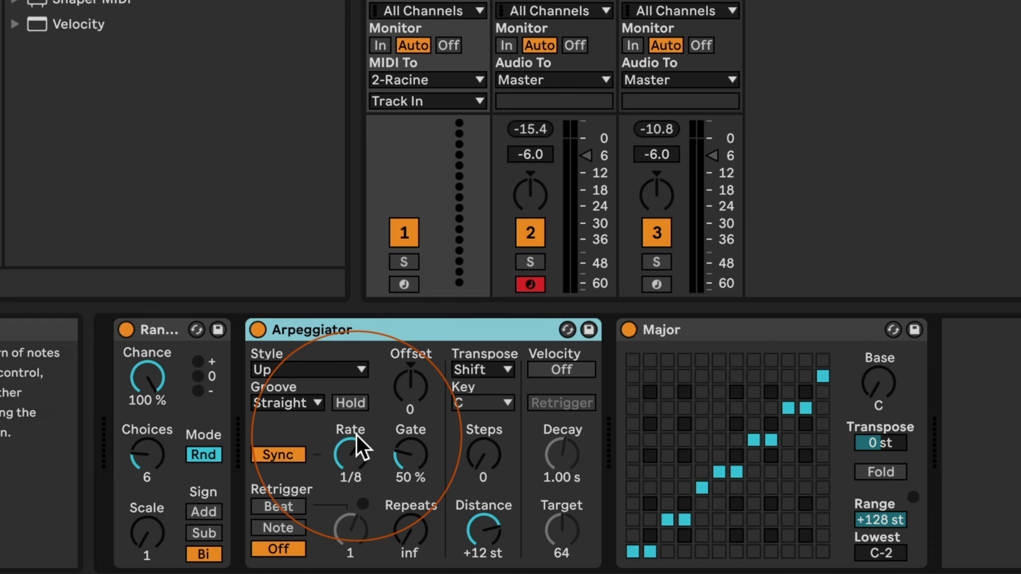
key(space)
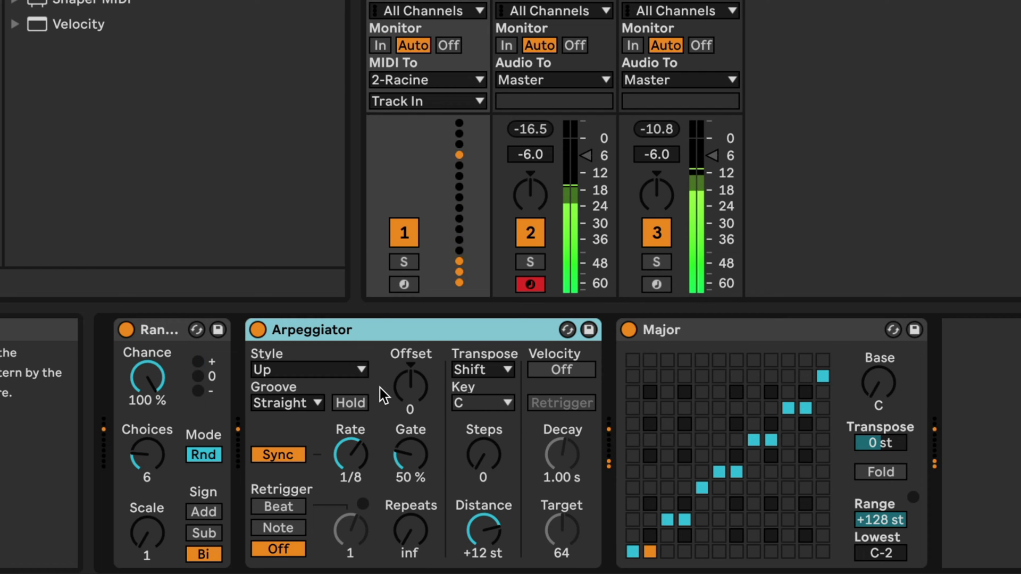
key(space)
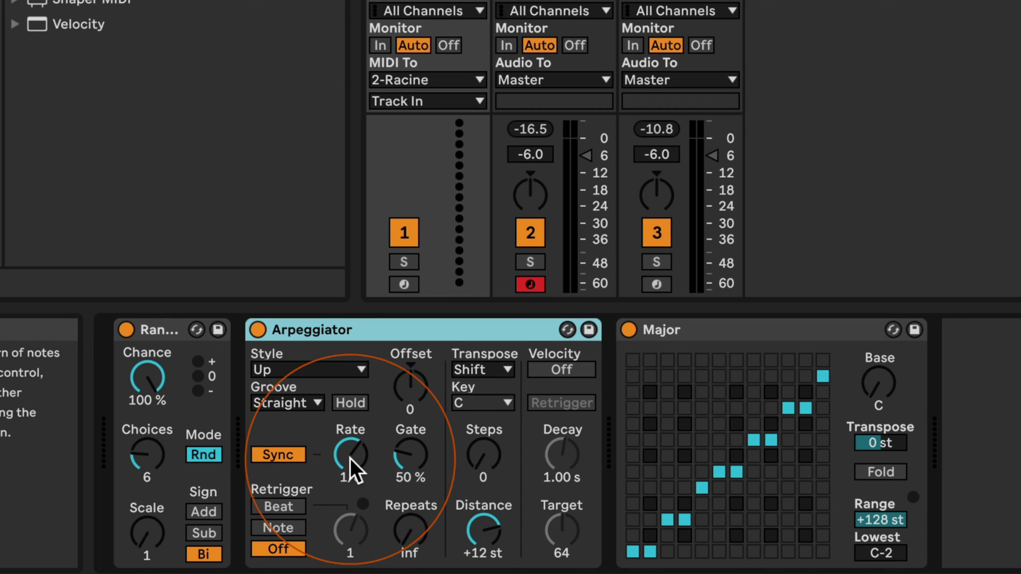
Set the Arpeggiator Rate to 1/16.
drag(350, 454, 350, 441)
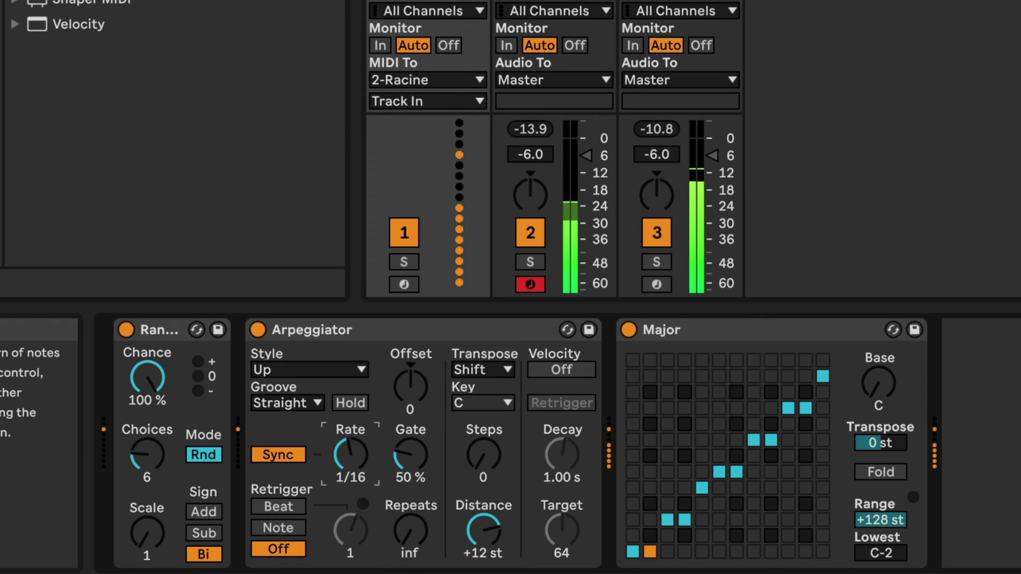
key(Up)
key(Up)
key(Up)
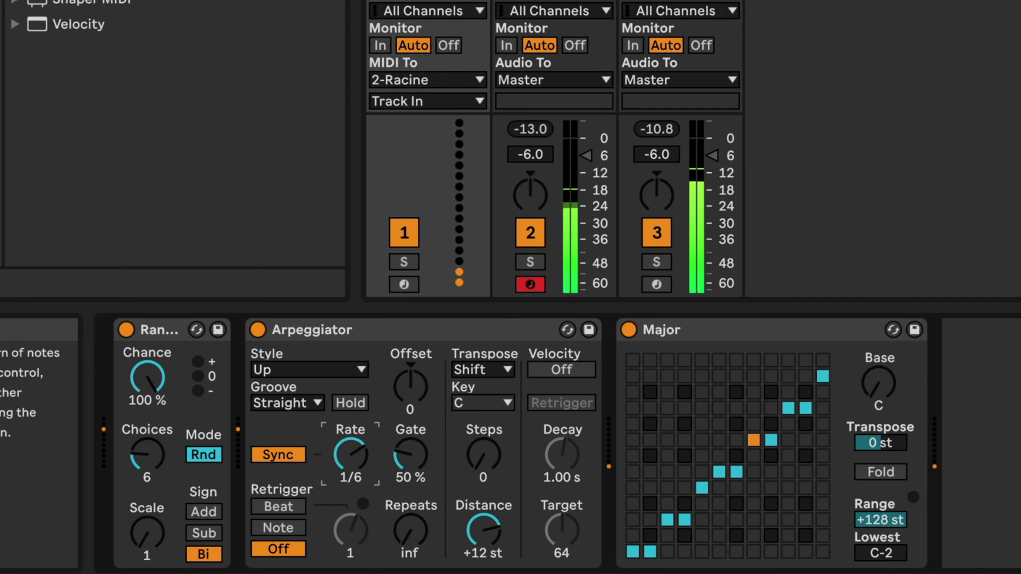
key(Up)
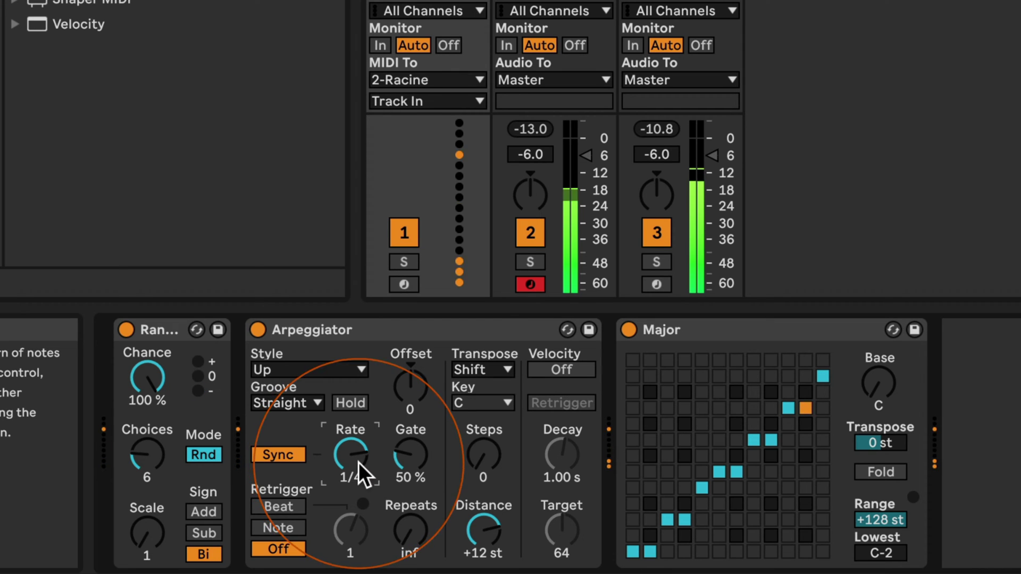
key(Down)
key(Down)
key(space)
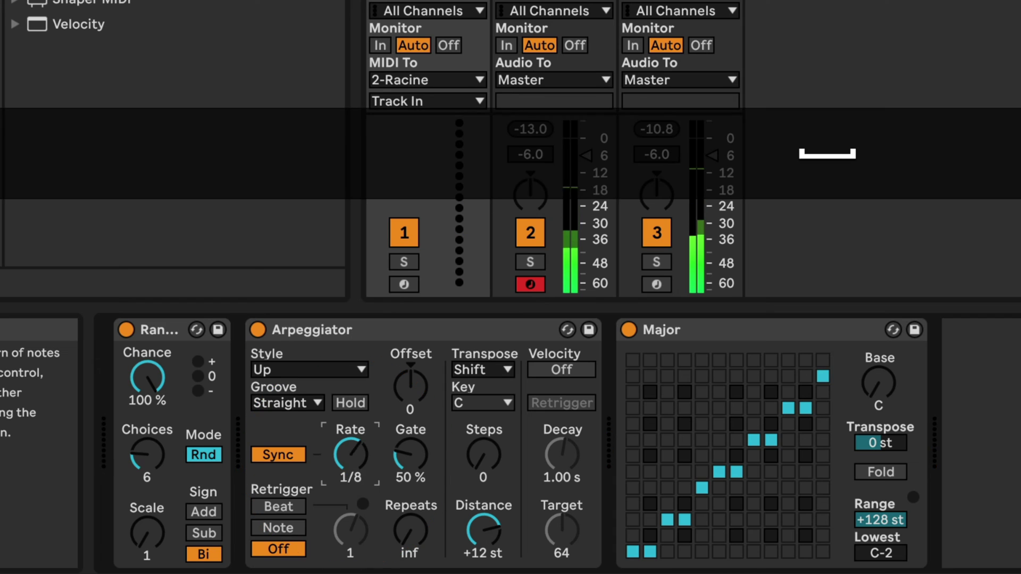
key(Down)
click(347, 462)
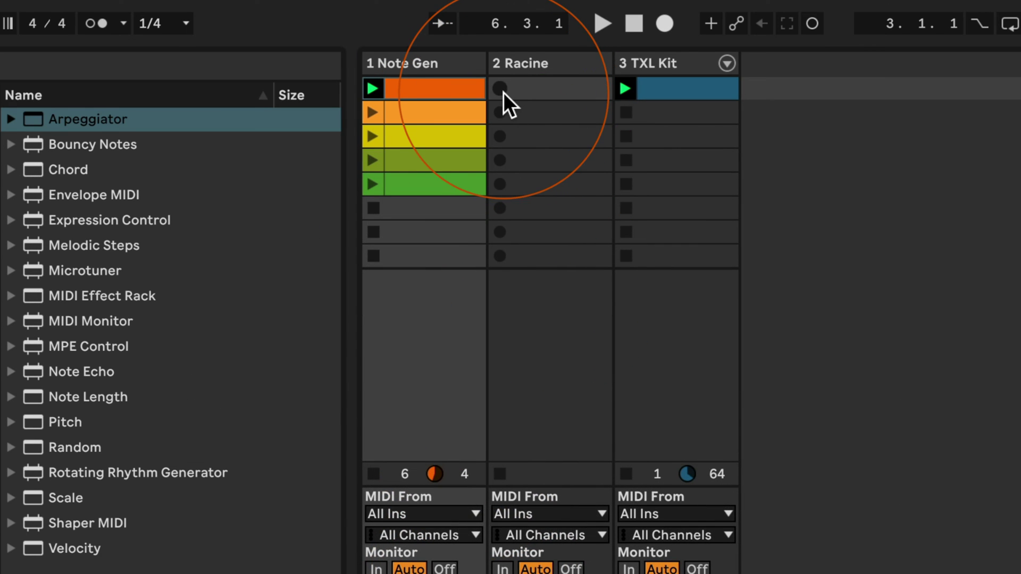
click(503, 91)
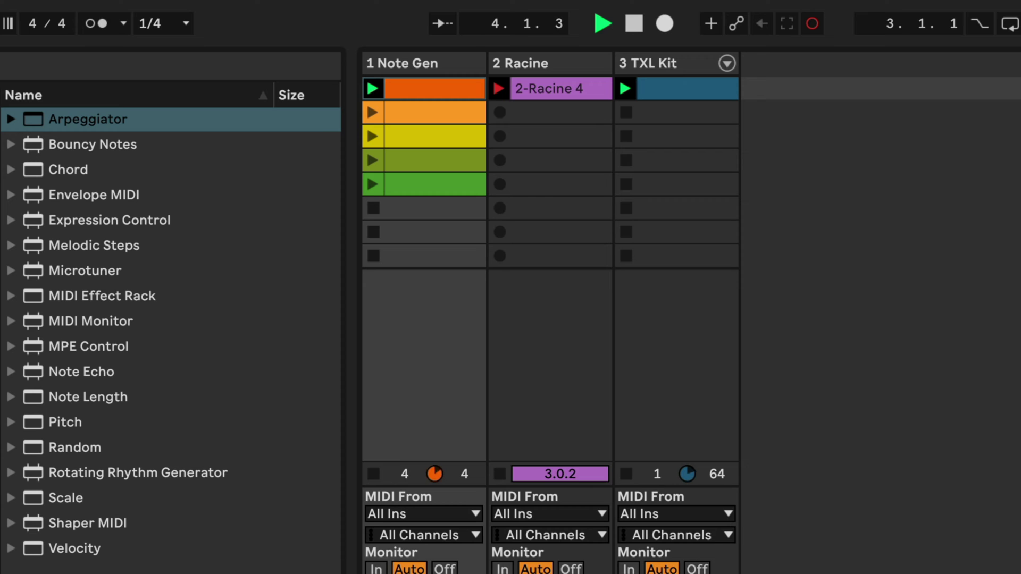
click(550, 94)
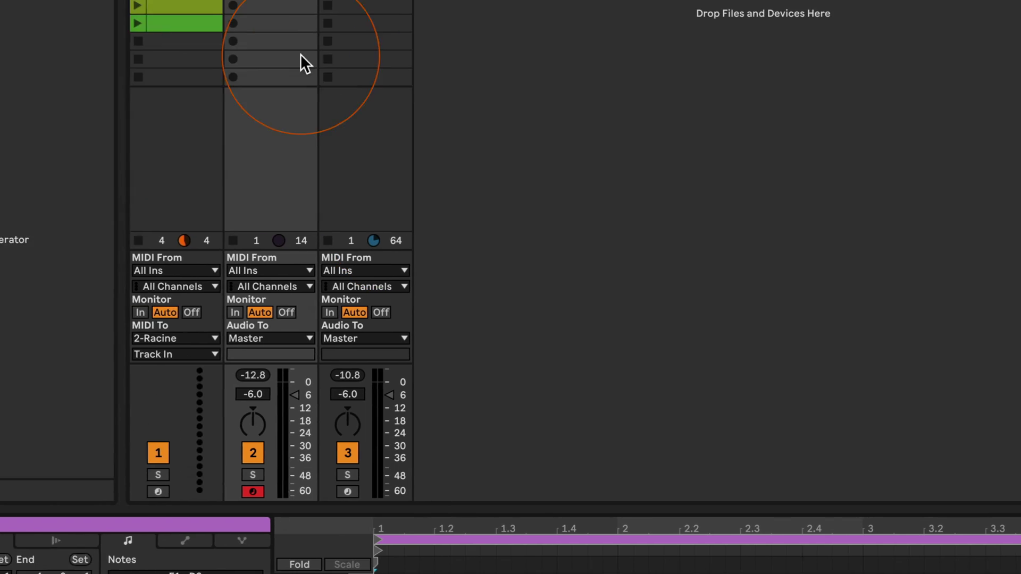
click(418, 66)
key(BackSpace)
click(305, 47)
click(305, 46)
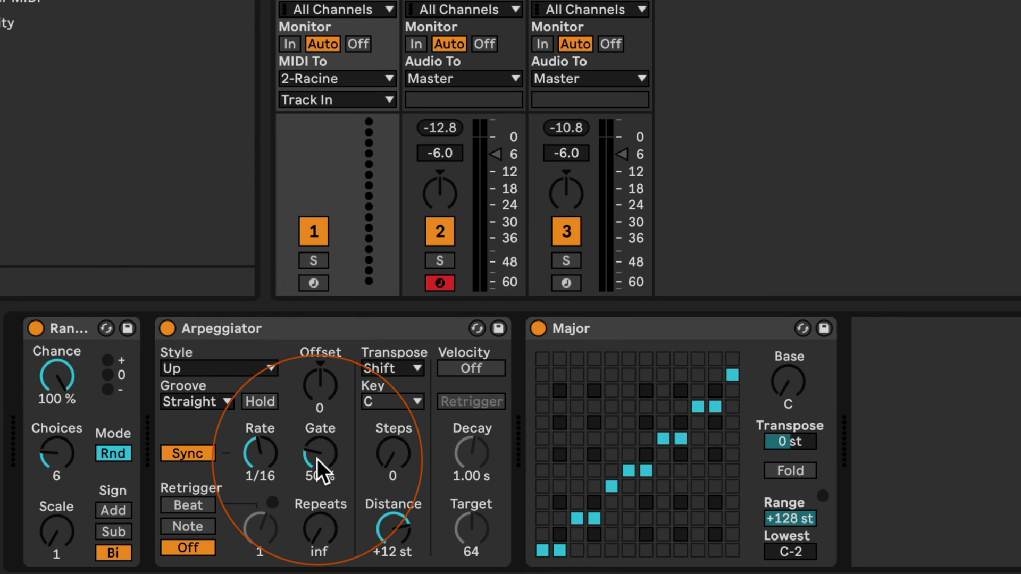
key(space)
drag(317, 460, 317, 482)
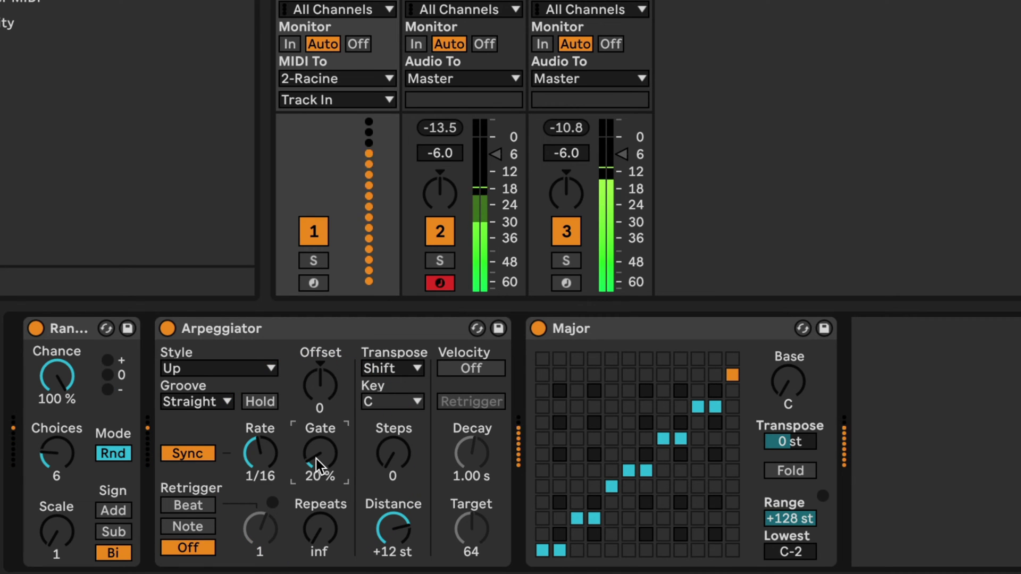
drag(320, 459, 320, 419)
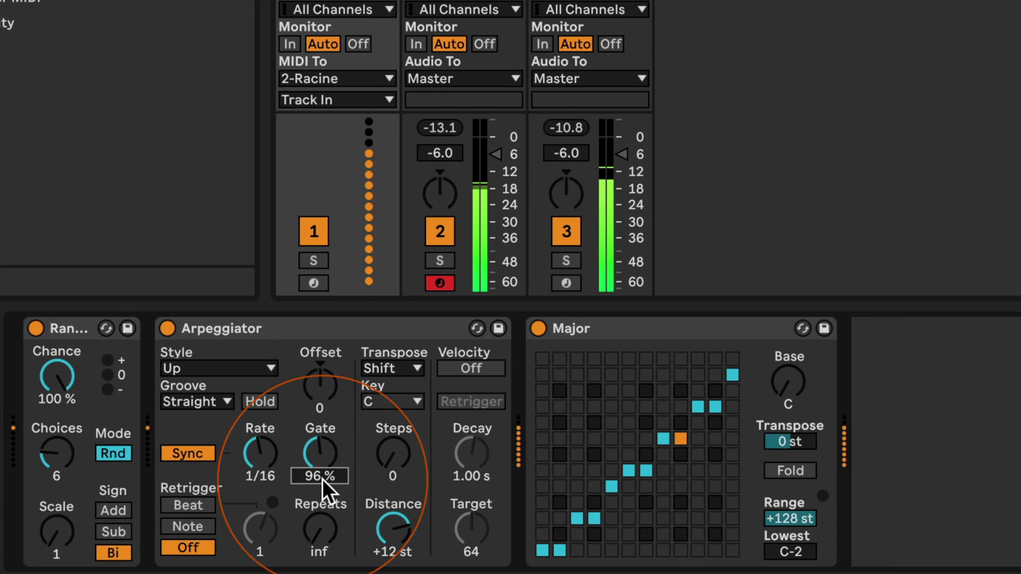
key(Delete)
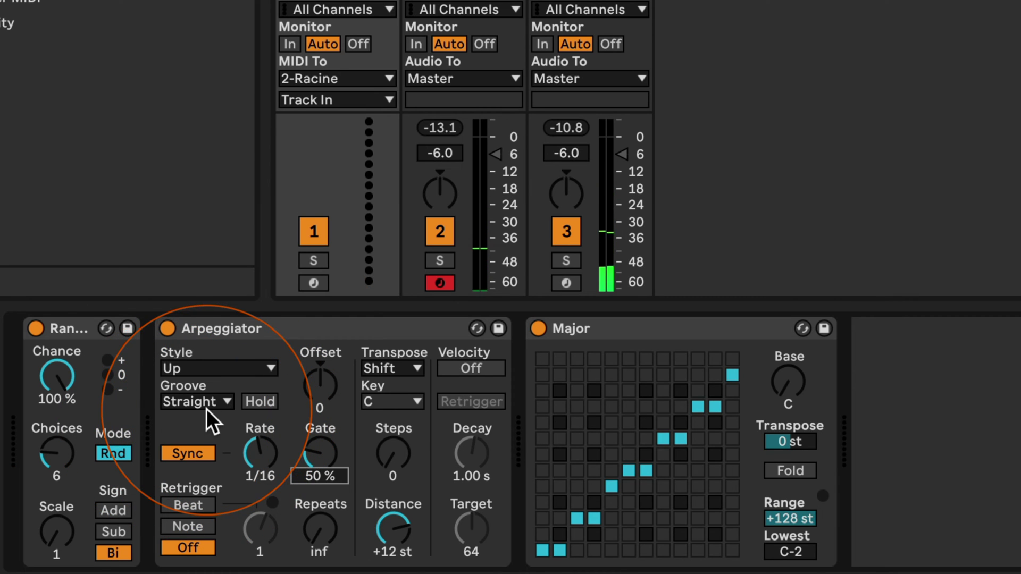
click(191, 402)
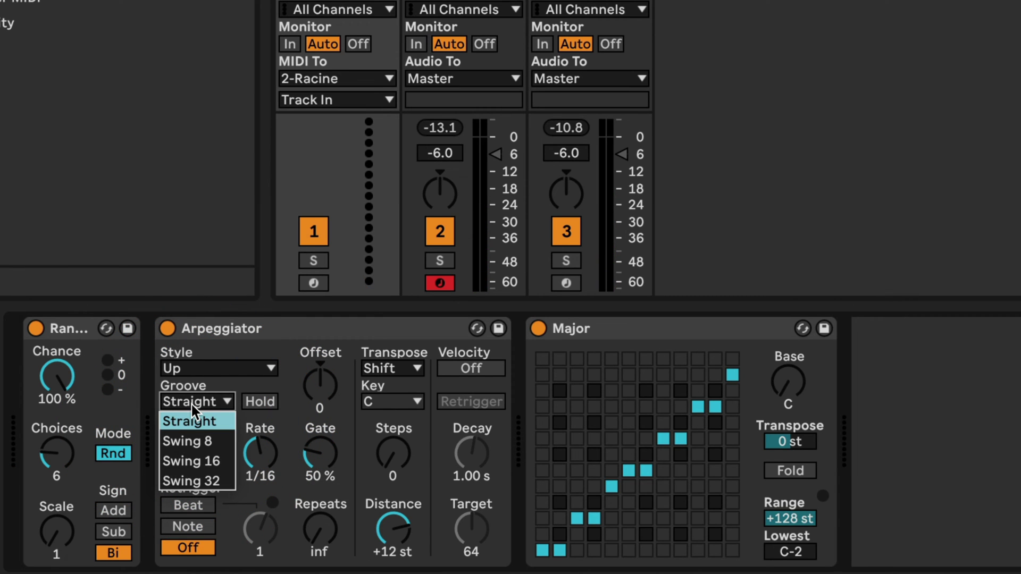
click(210, 458)
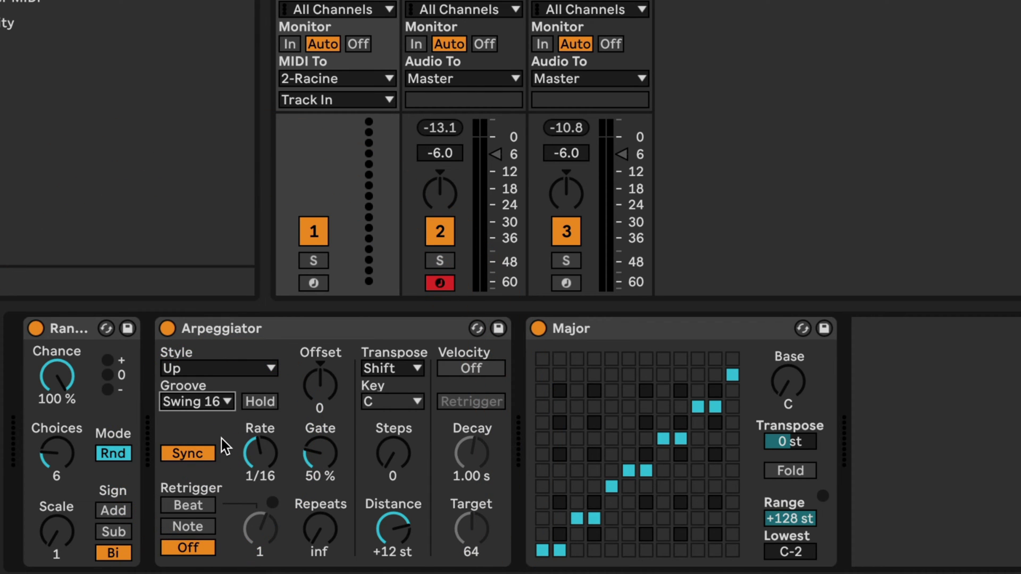
key(space)
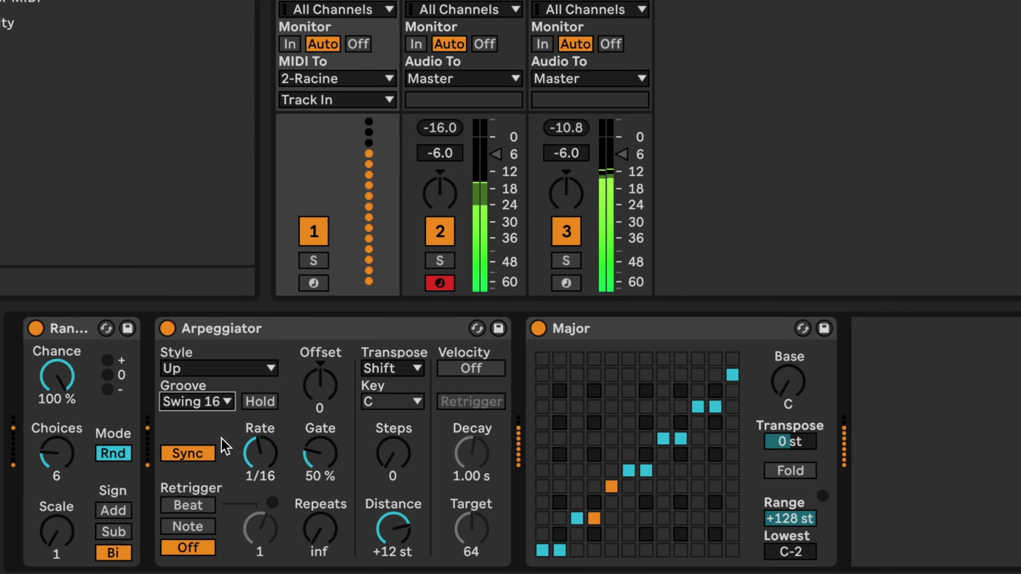
key(space)
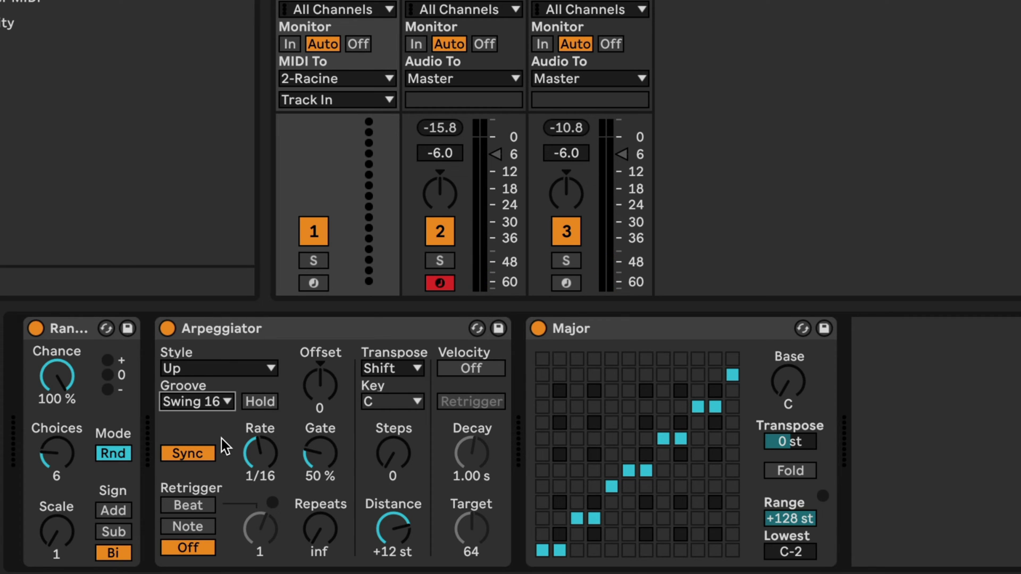
click(206, 400)
Set the groove to Straight and make the Arpeggiator retrigger on the beat every 3/4.
click(206, 421)
click(197, 507)
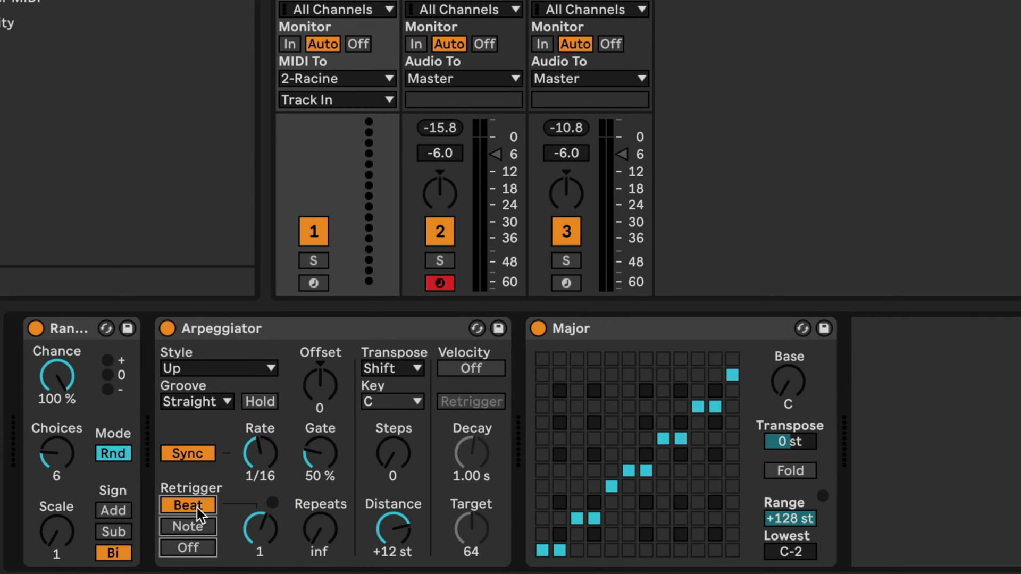
click(259, 526)
drag(259, 527, 283, 534)
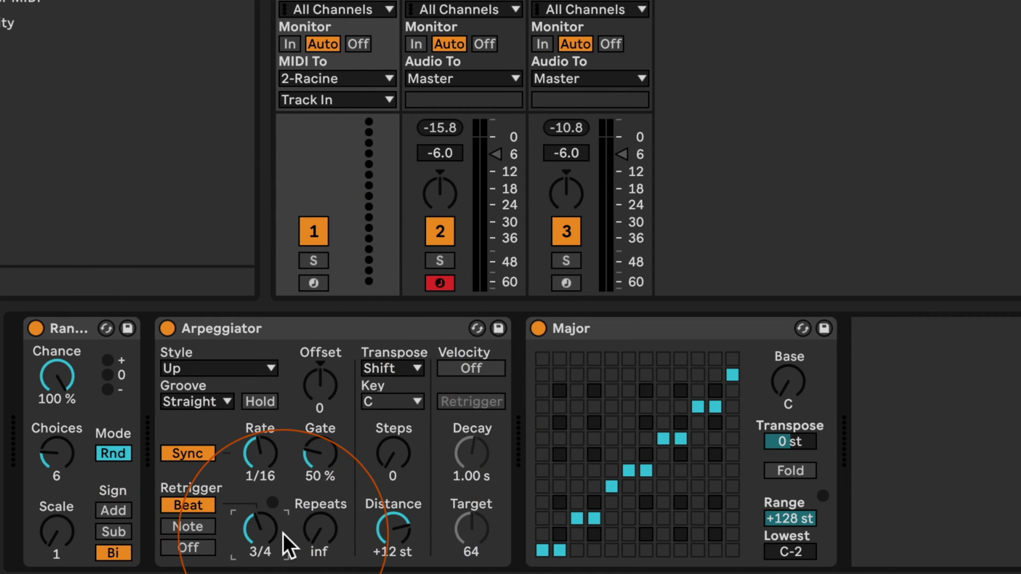
Set the Arpeggiator Repeats to 5 while listening to playback.
key(space)
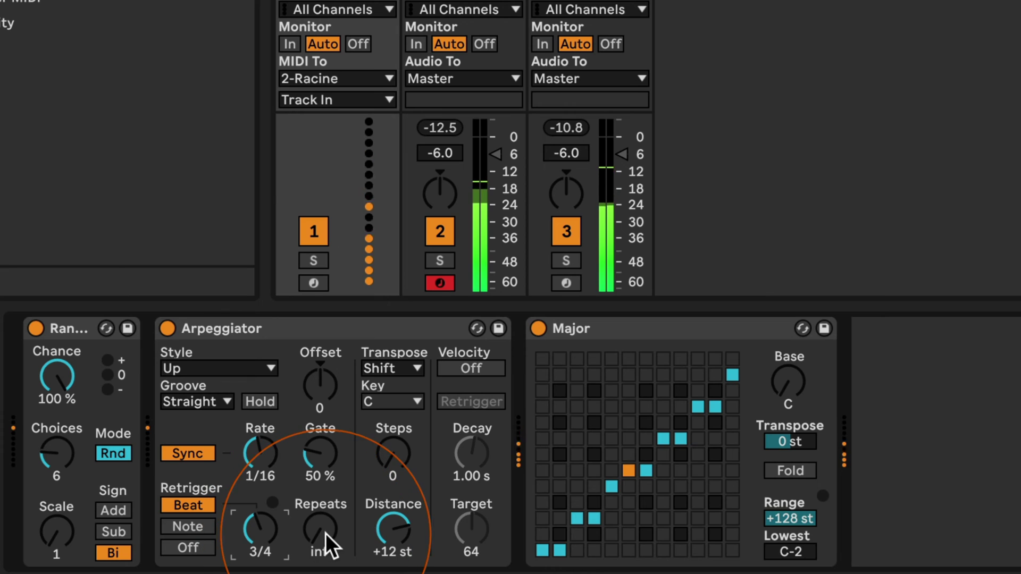
drag(326, 534, 325, 564)
key(space)
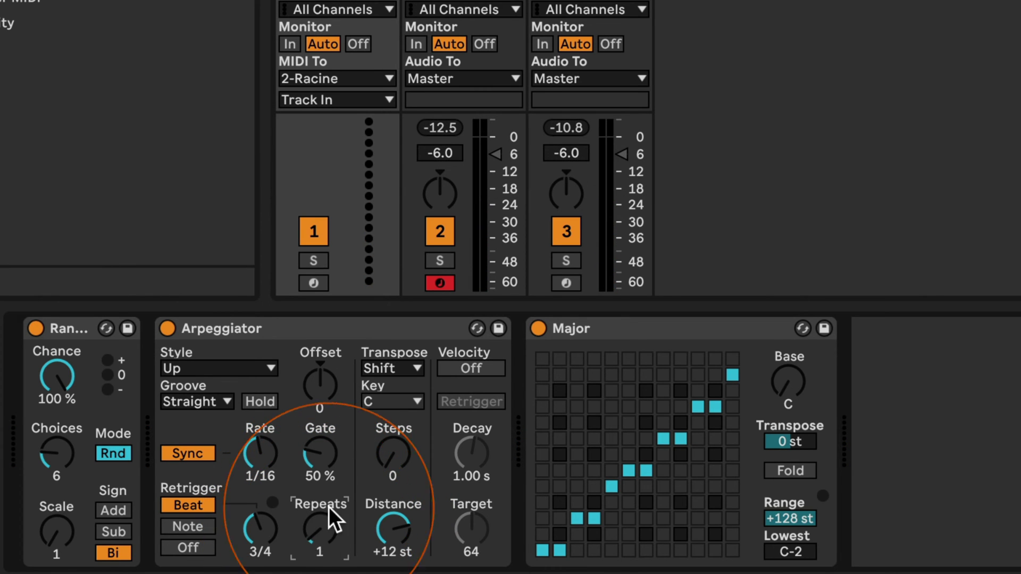
key(space)
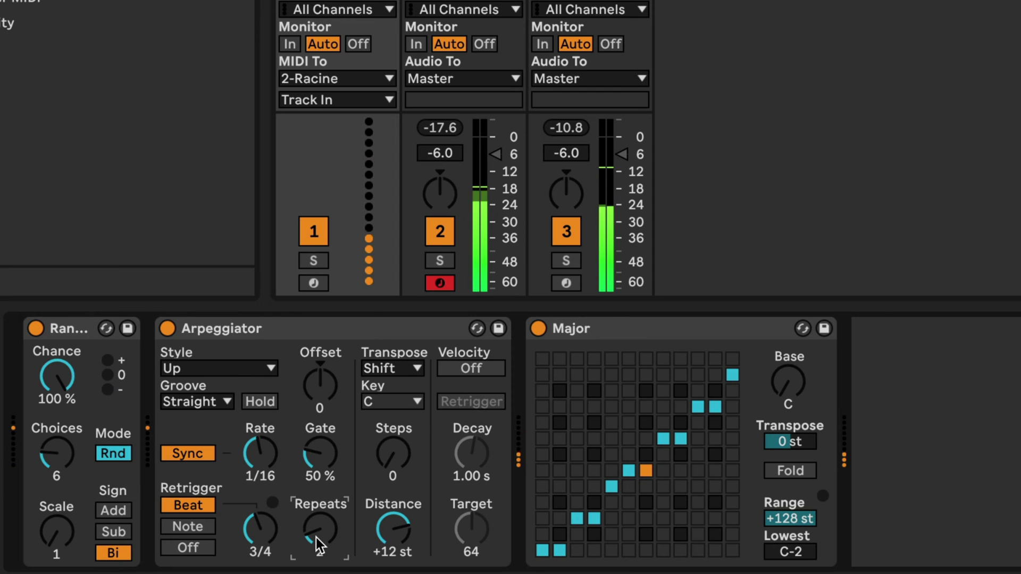
drag(316, 538, 316, 532)
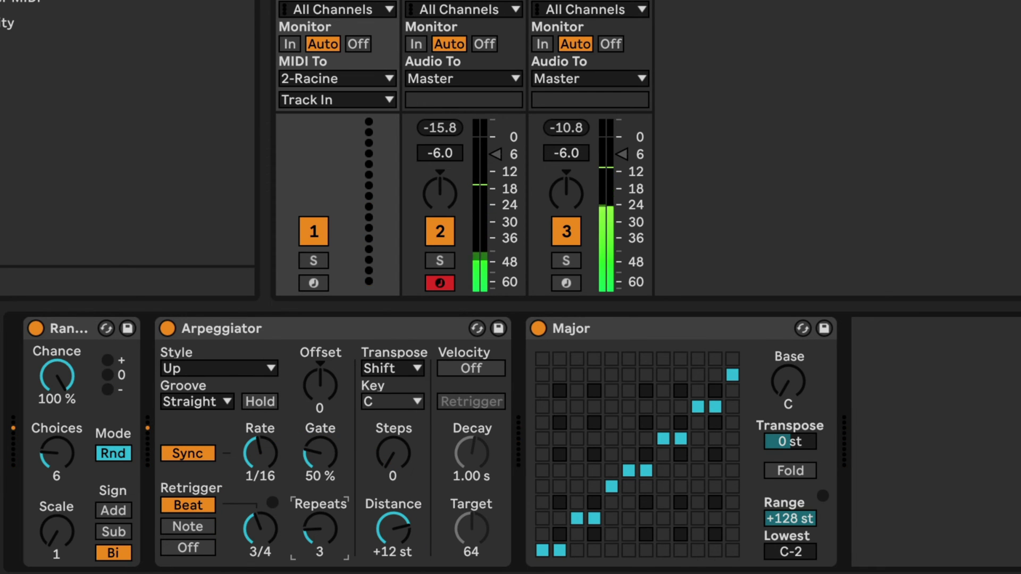
drag(317, 538, 317, 533)
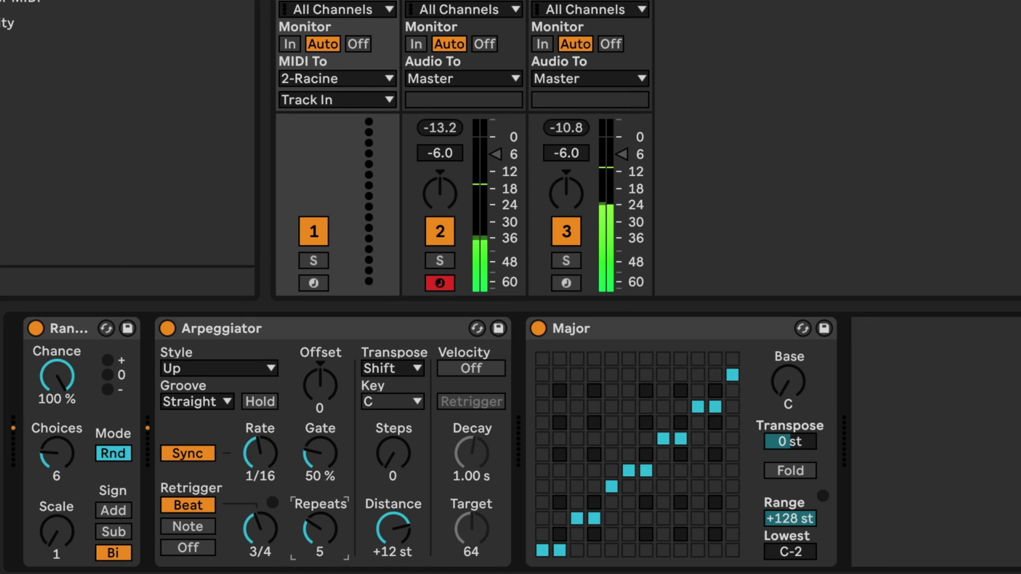
click(308, 535)
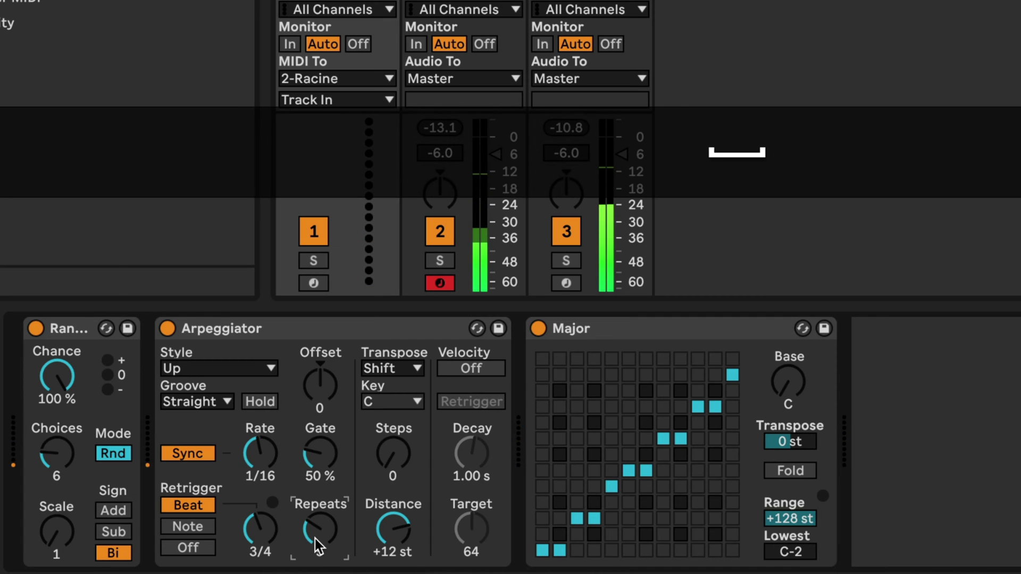
drag(315, 538, 300, 525)
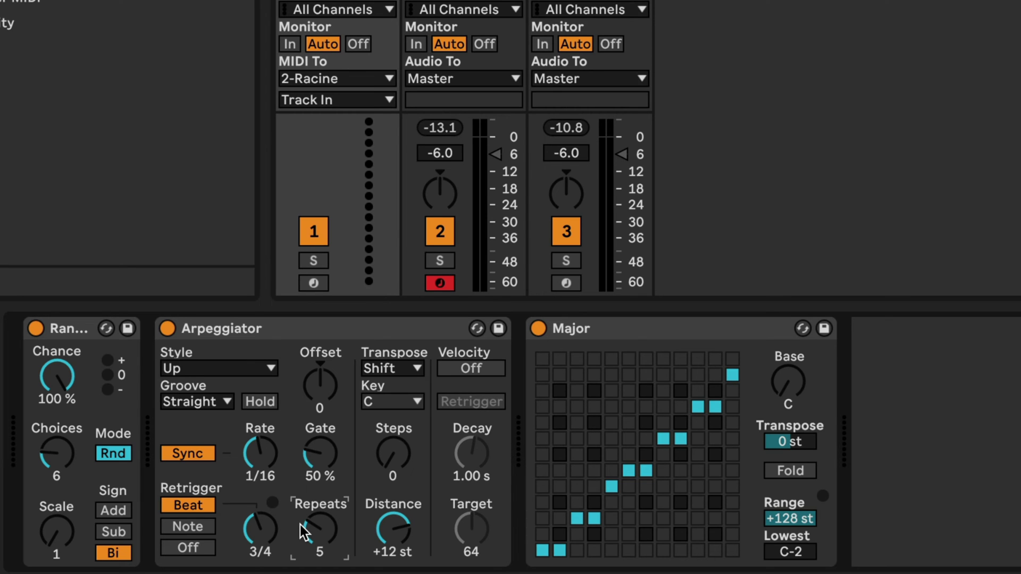
Turn off Arpeggiator retriggering and set Repeats back to infinite.
click(184, 545)
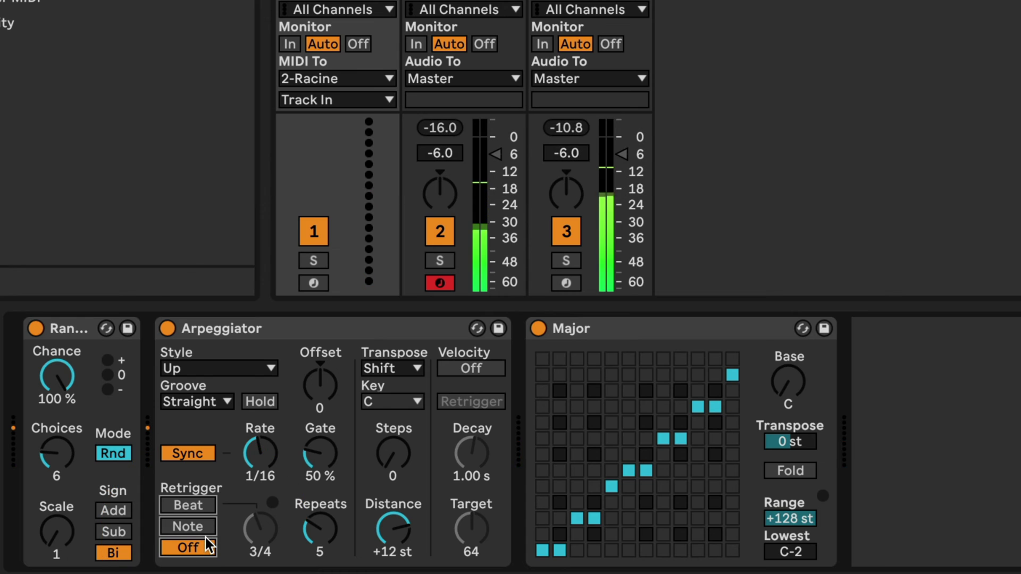
click(206, 536)
click(316, 528)
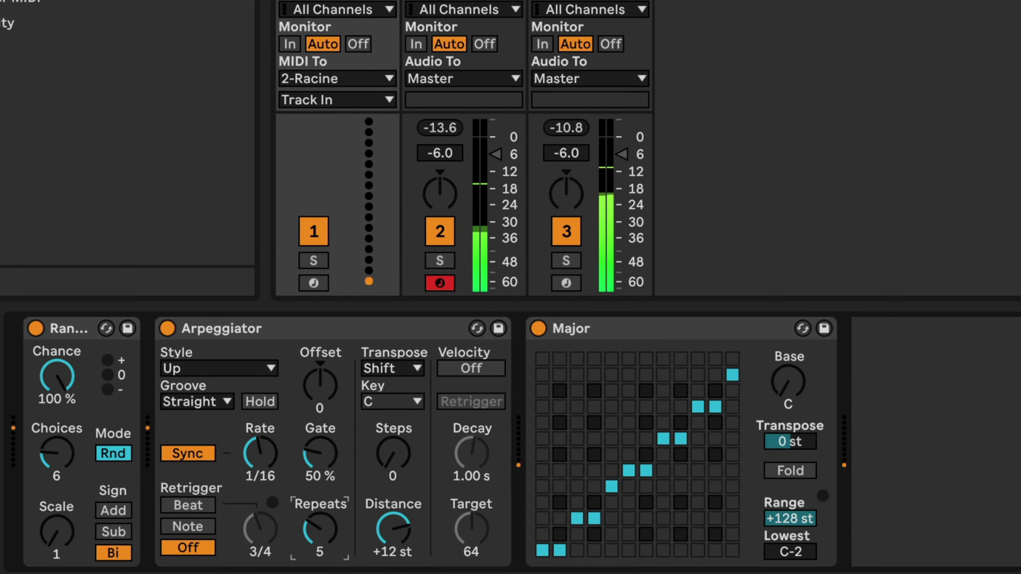
drag(321, 529, 320, 500)
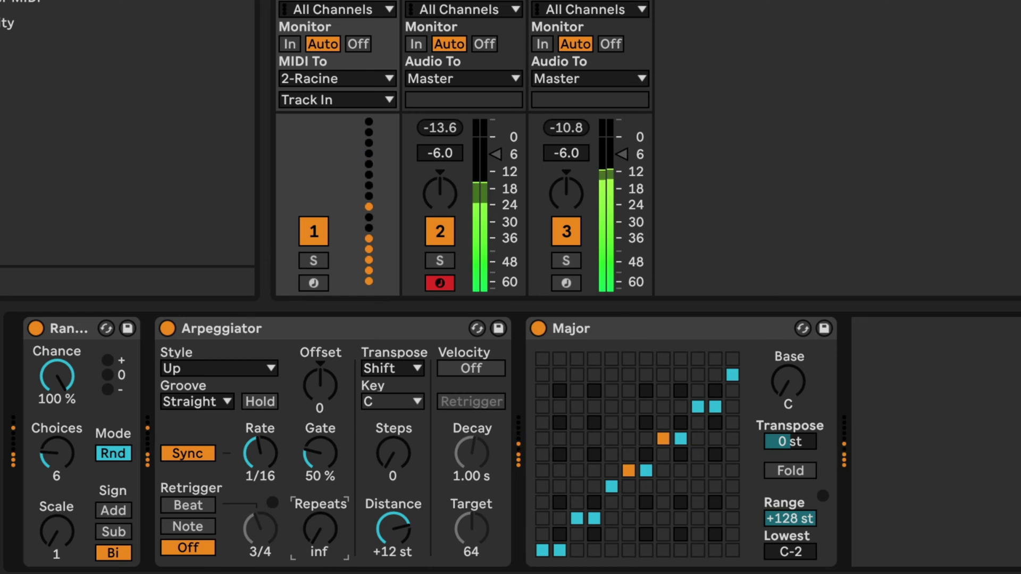
click(325, 537)
Adjust further Arpeggiator settings and select its Steps control.
click(266, 546)
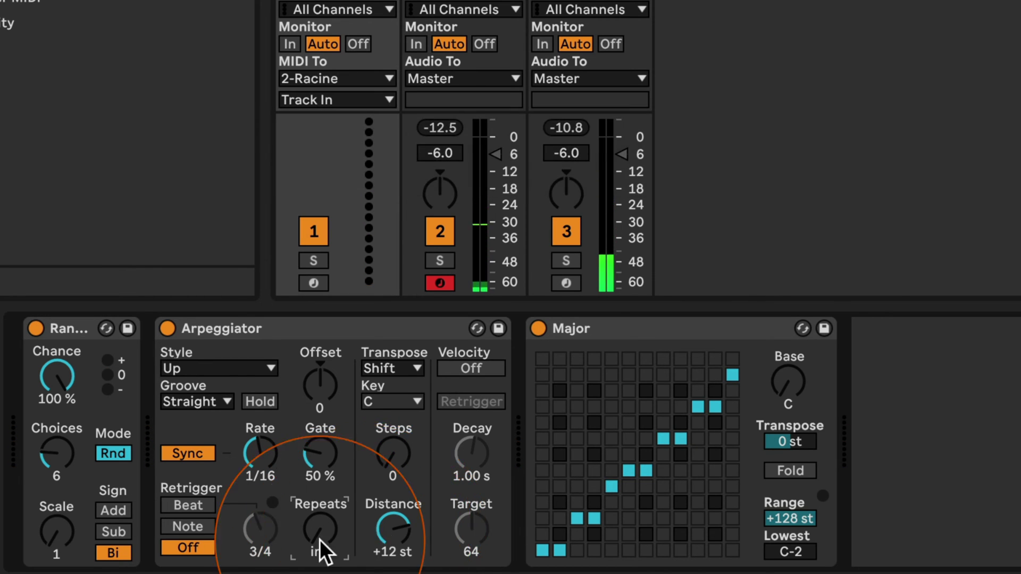
click(249, 535)
click(355, 490)
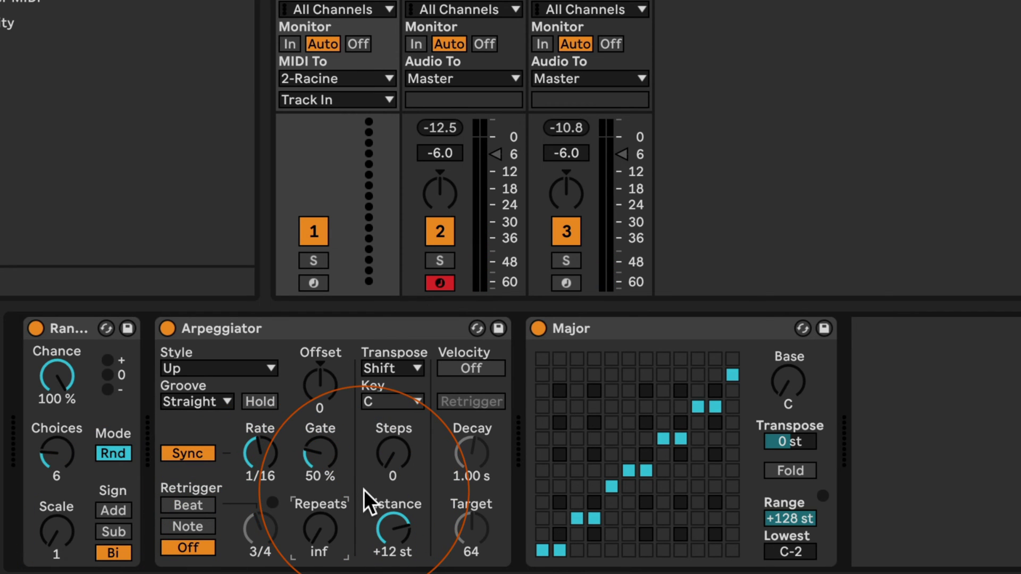
click(363, 491)
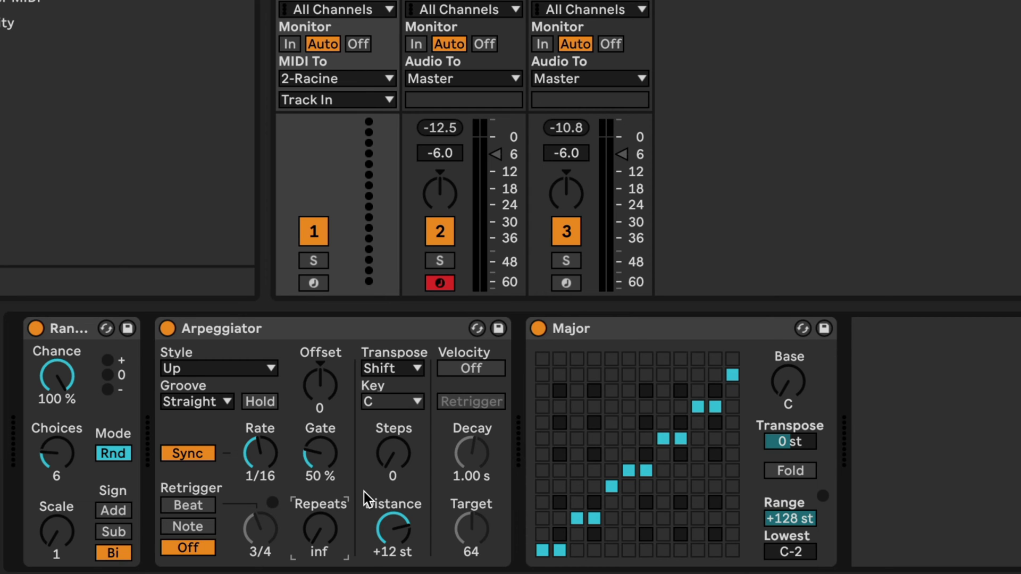
click(364, 492)
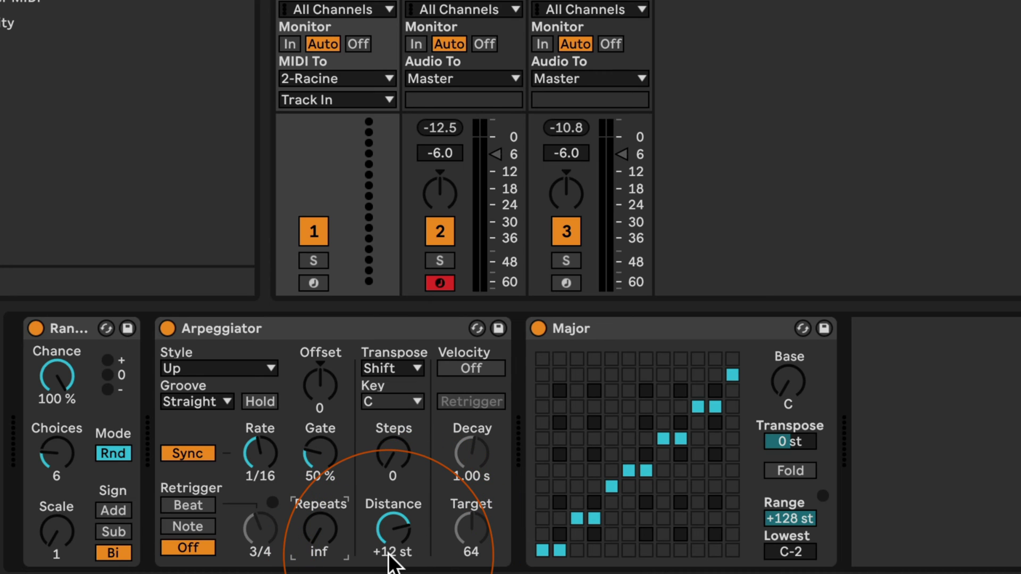
click(393, 452)
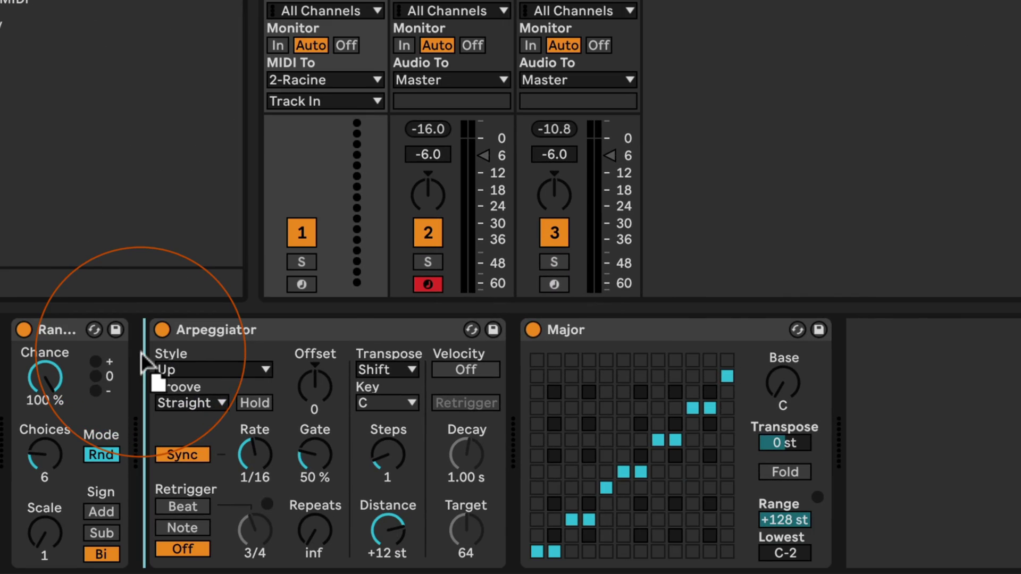
Insert a Chord (-12, +4, +7 st) before the Arpeggiator, switch off Random, and set Steps to 0.
drag(141, 352, 136, 349)
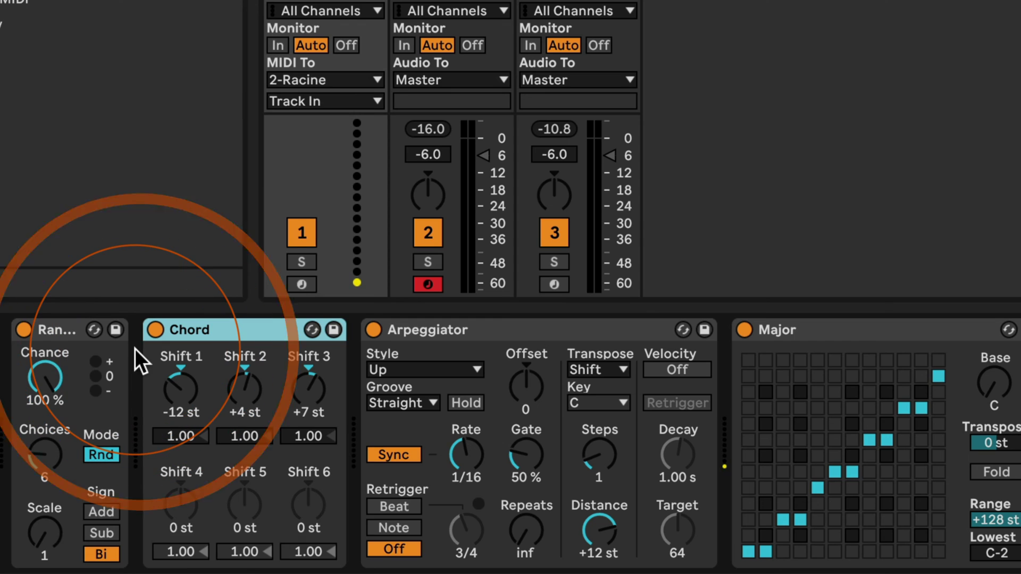
click(24, 334)
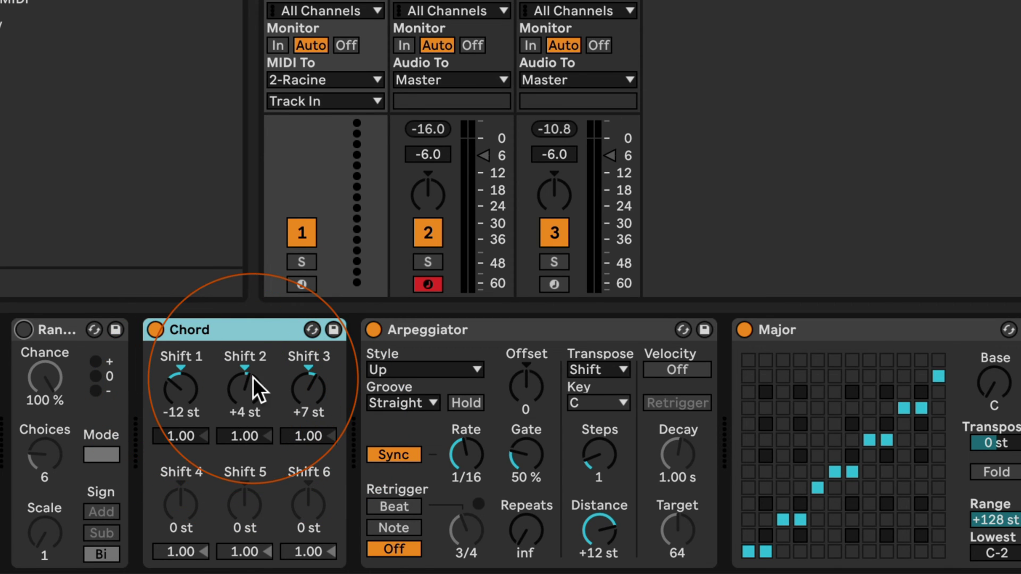
key(space)
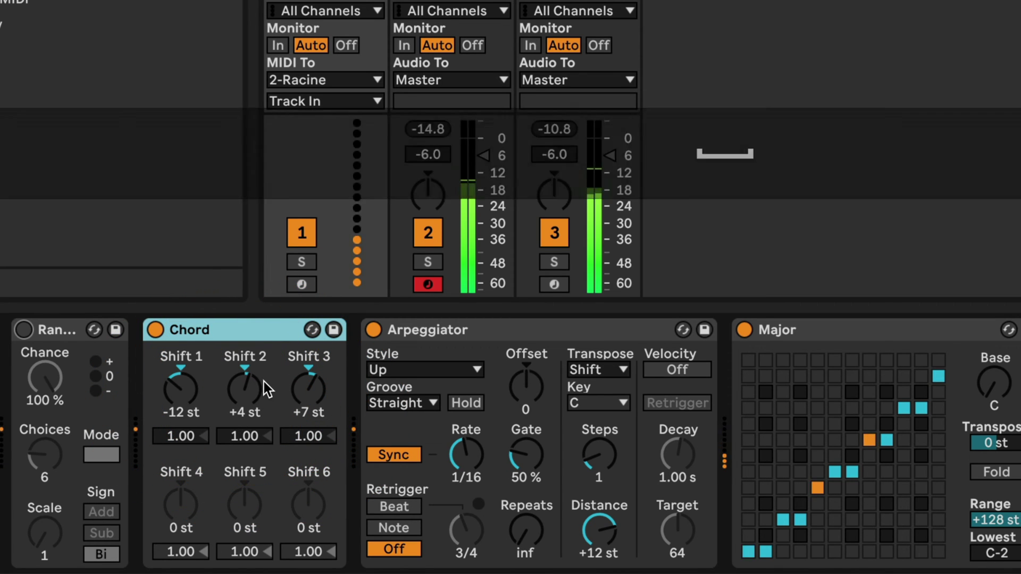
key(space)
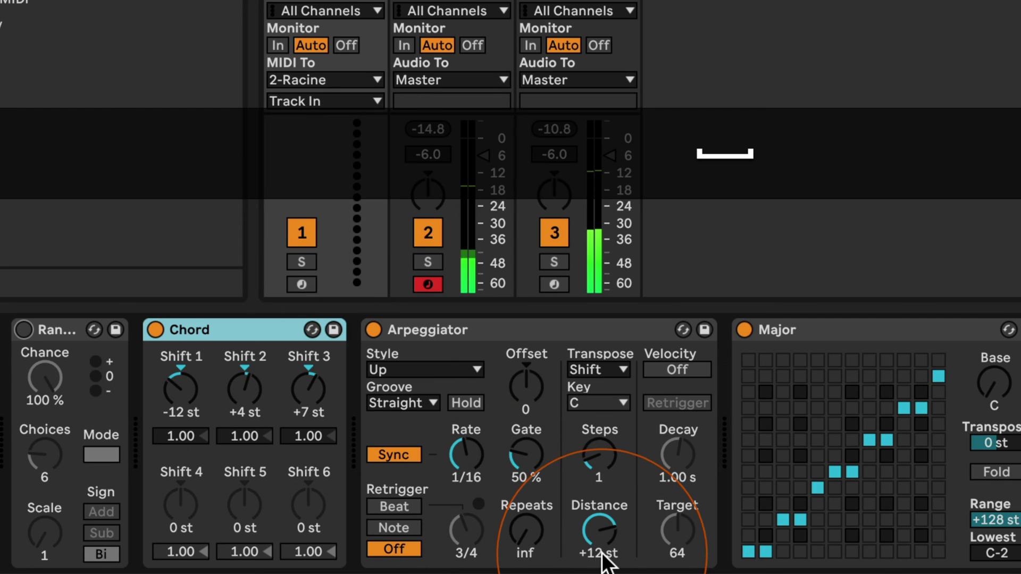
click(593, 465)
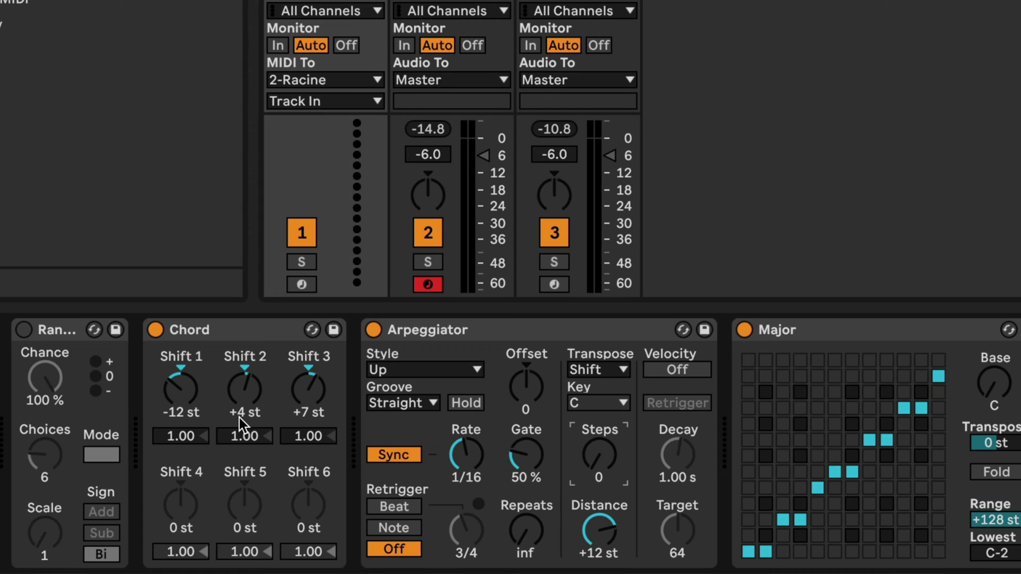
key(space)
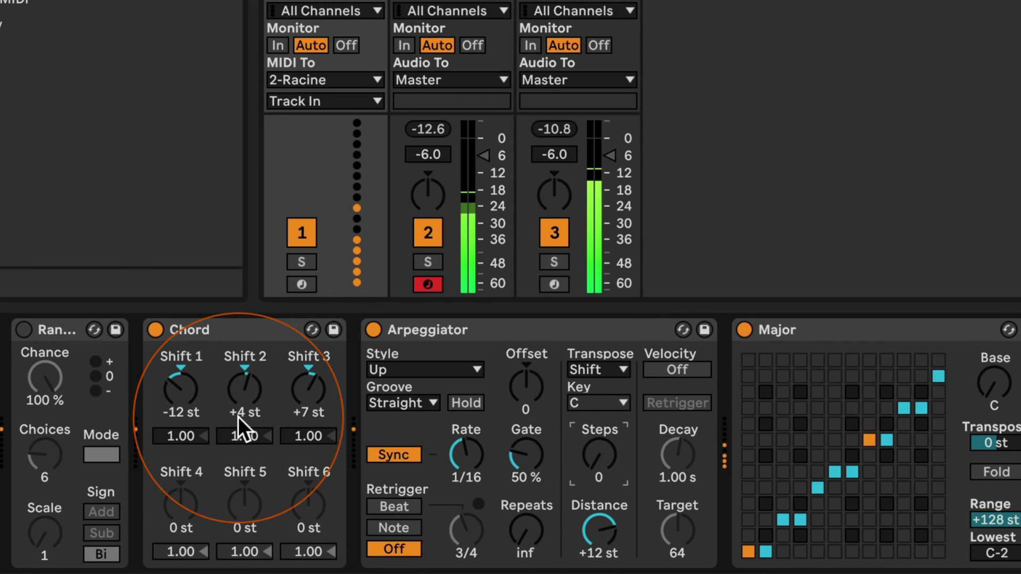
Audition the Arpeggiator styles Down, UpDown and Converge in turn.
click(391, 370)
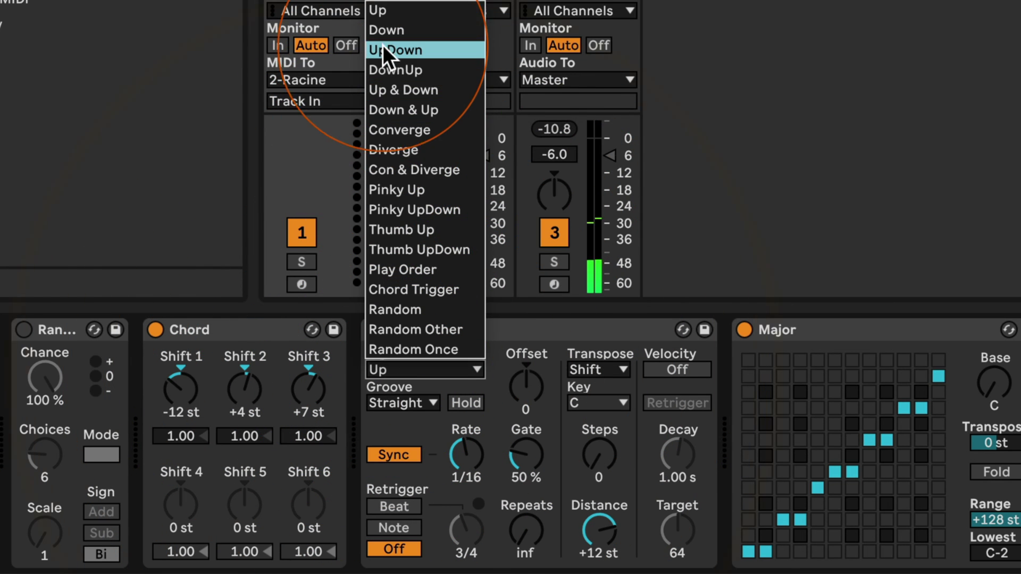
click(386, 31)
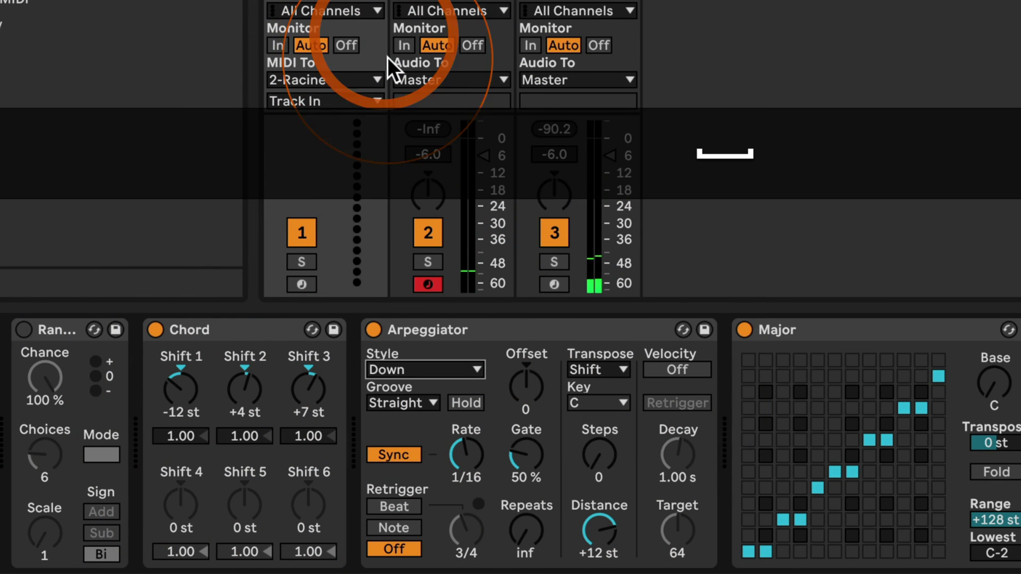
click(395, 372)
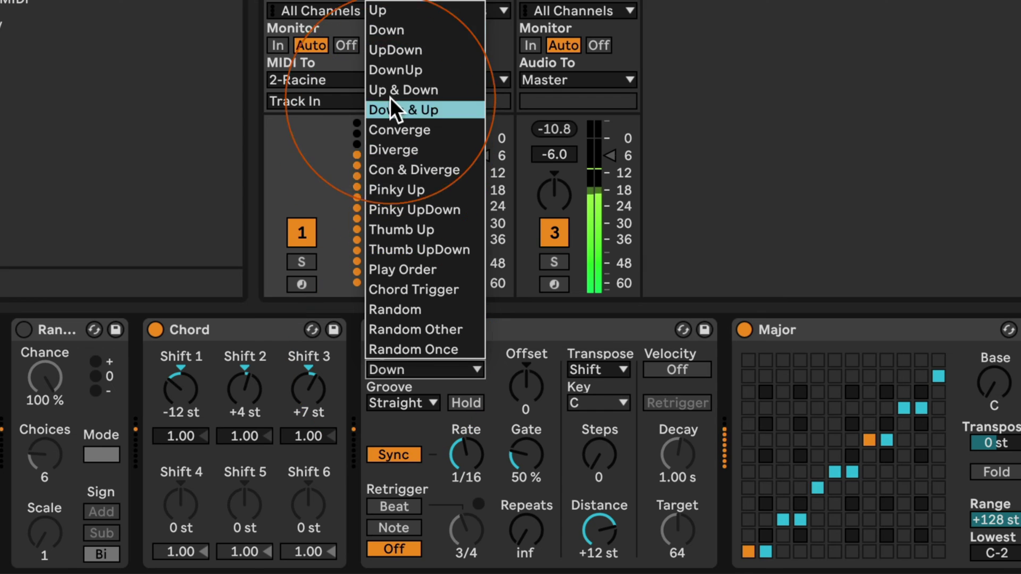
click(394, 52)
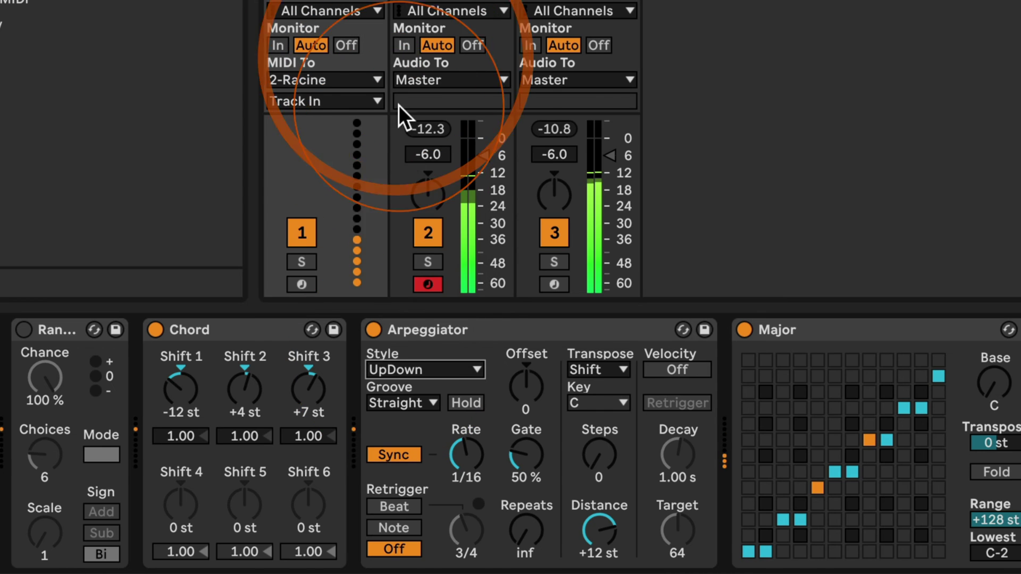
click(397, 370)
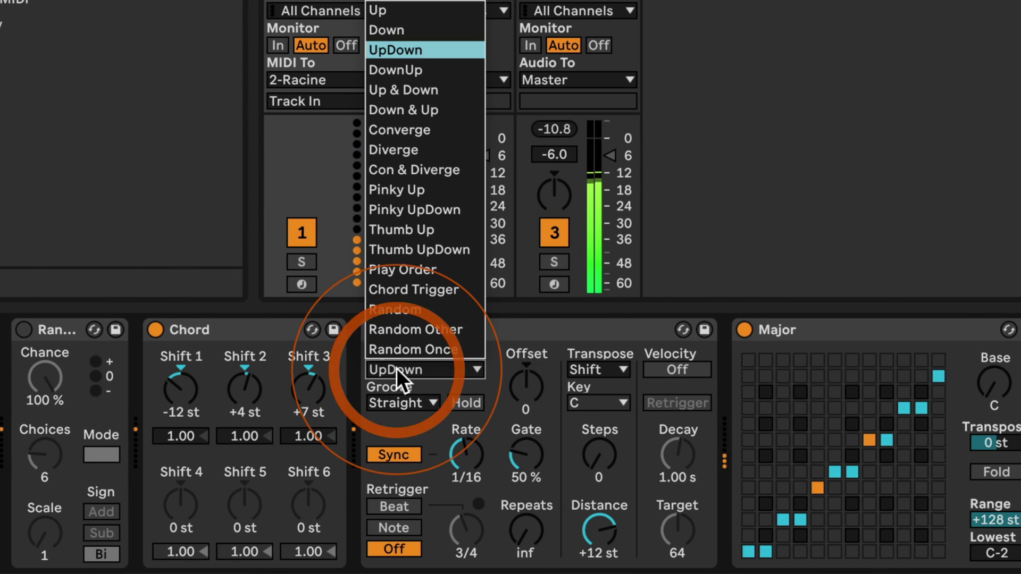
click(388, 130)
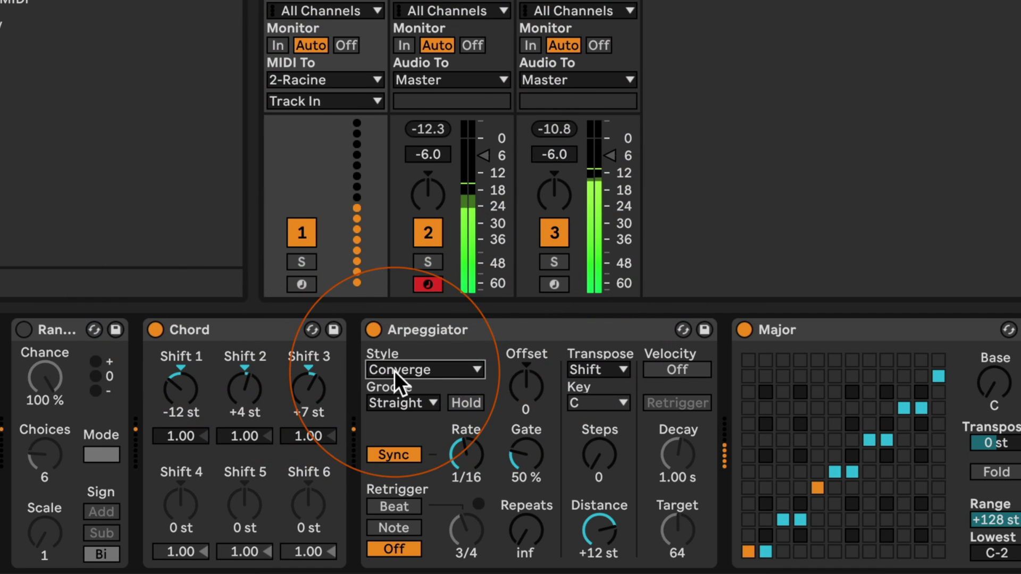
Try the Diverge and Random arpeggio styles and adjust the Rate knob.
click(394, 371)
click(399, 150)
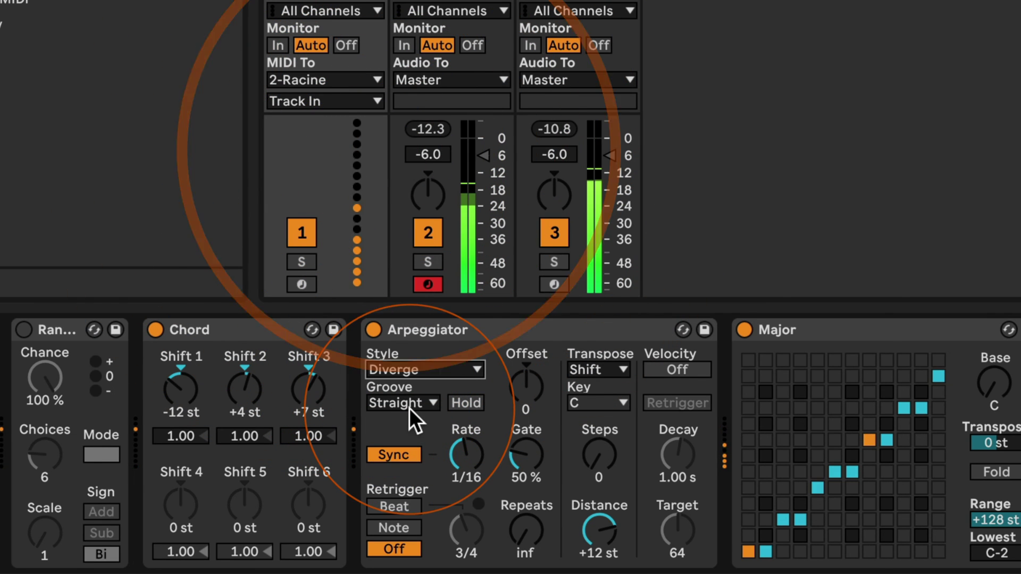
click(401, 372)
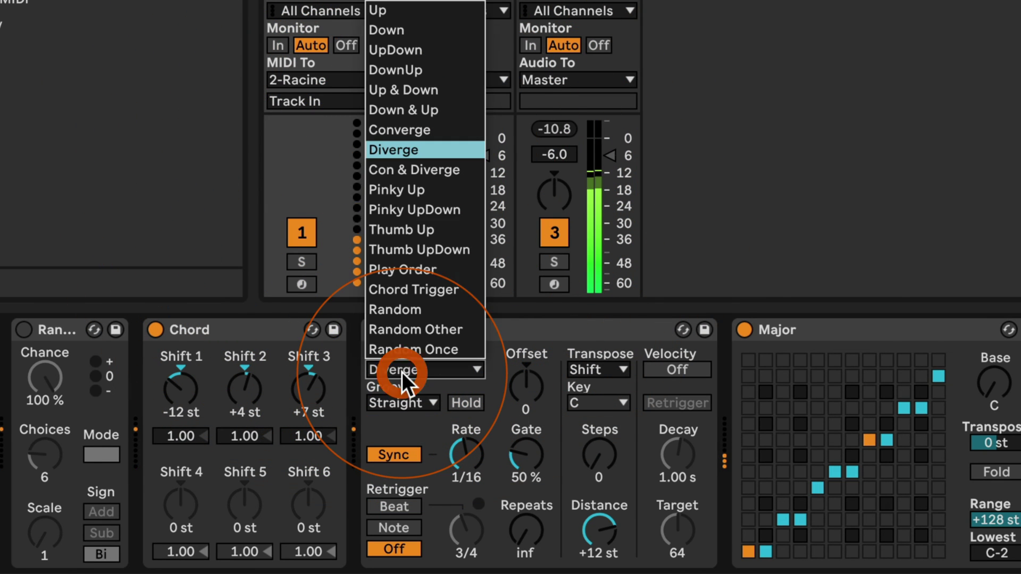
click(395, 311)
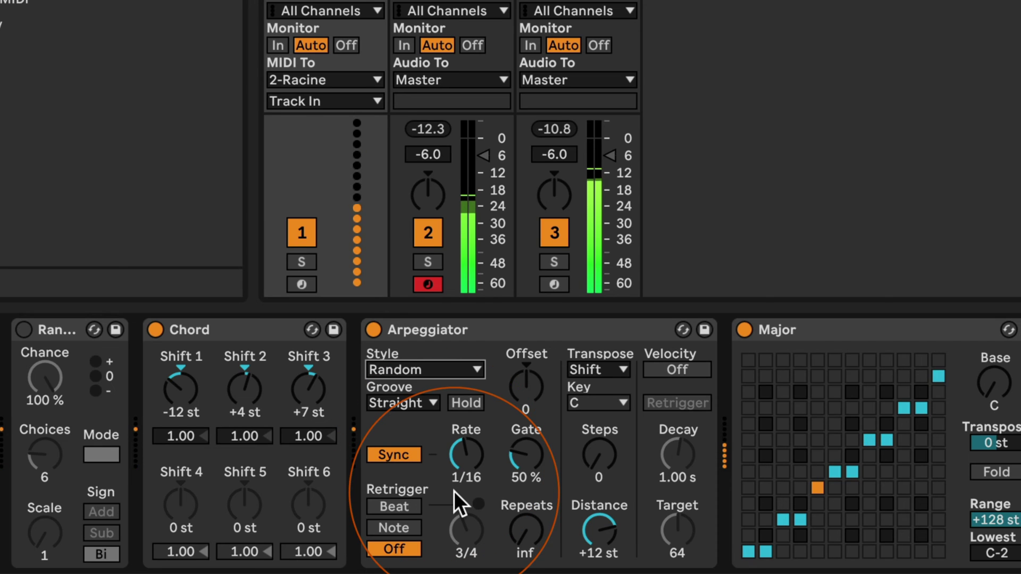
drag(462, 467, 464, 465)
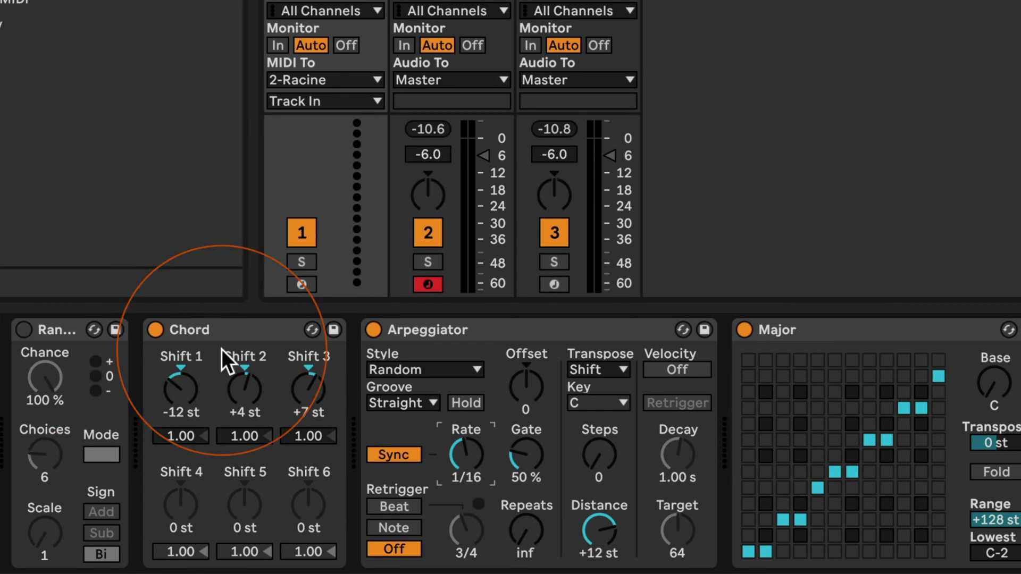
click(392, 371)
Set the arpeggio style to Up, re-enable Random, and insert Expression Control between Chord and Arpeggiator.
click(391, 17)
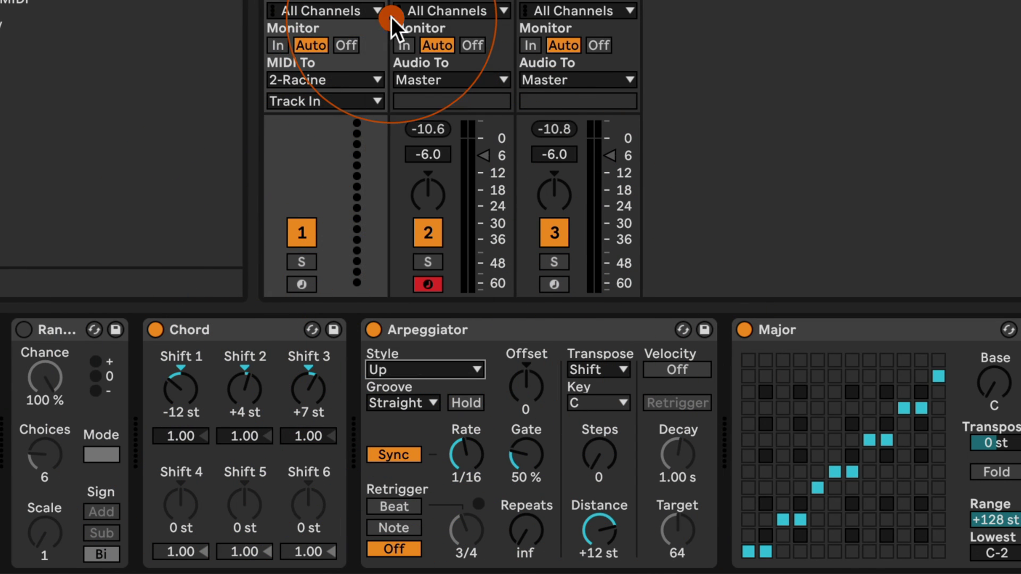
click(23, 331)
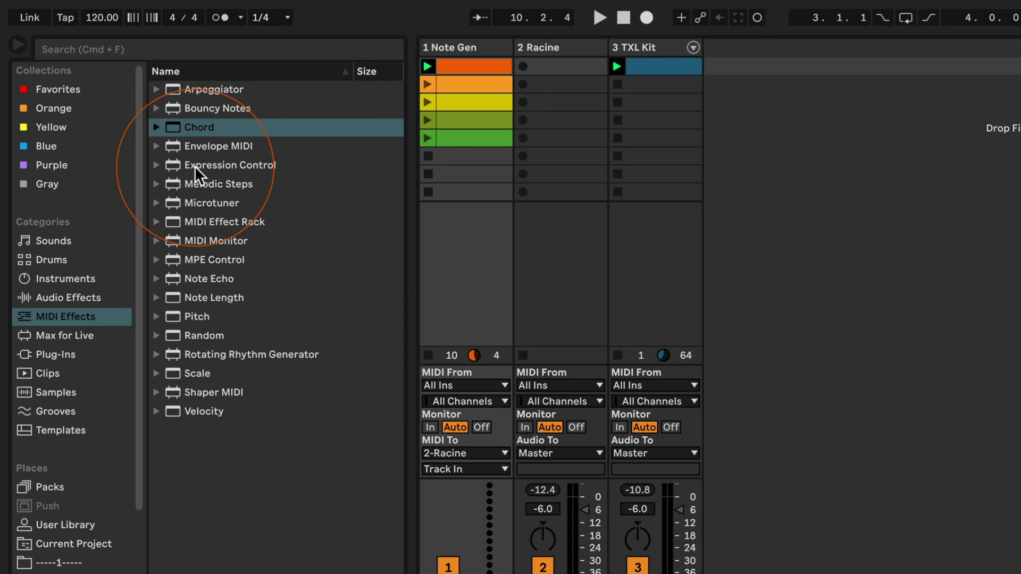
drag(202, 165, 493, 573)
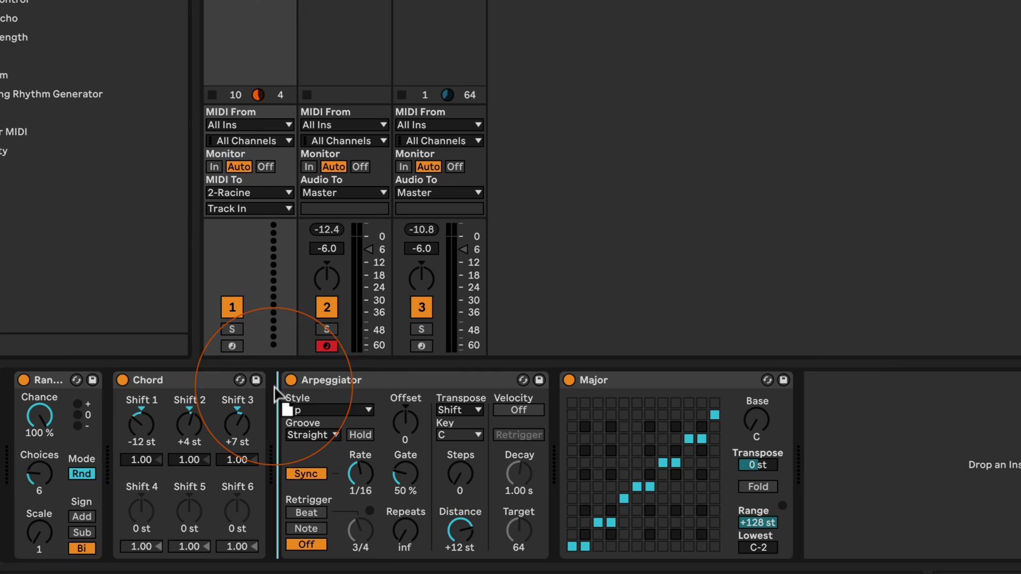
drag(275, 393, 275, 390)
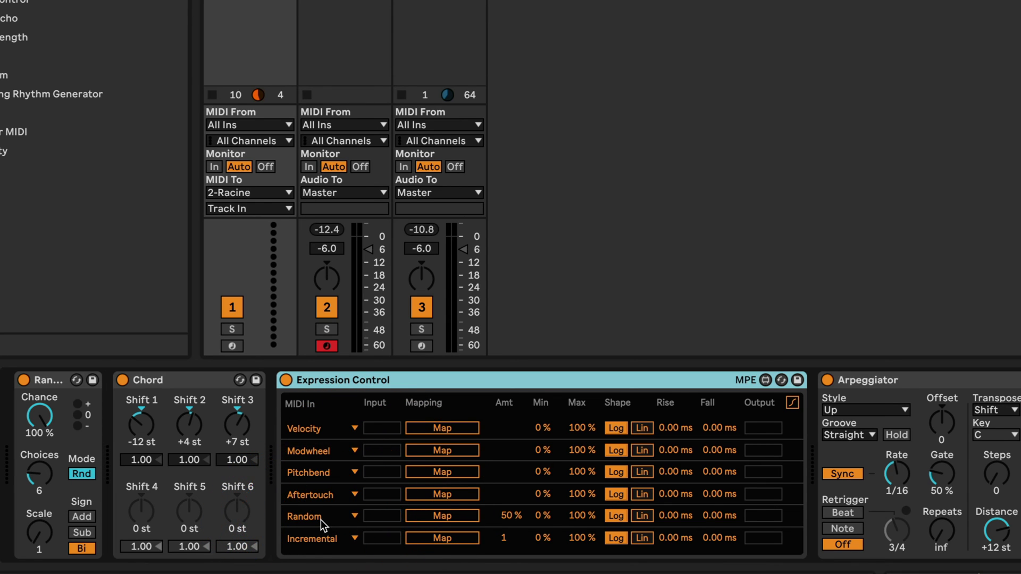
Map Expression Control's Random source to Chord's Shift 1 with a 36 % minimum.
click(456, 516)
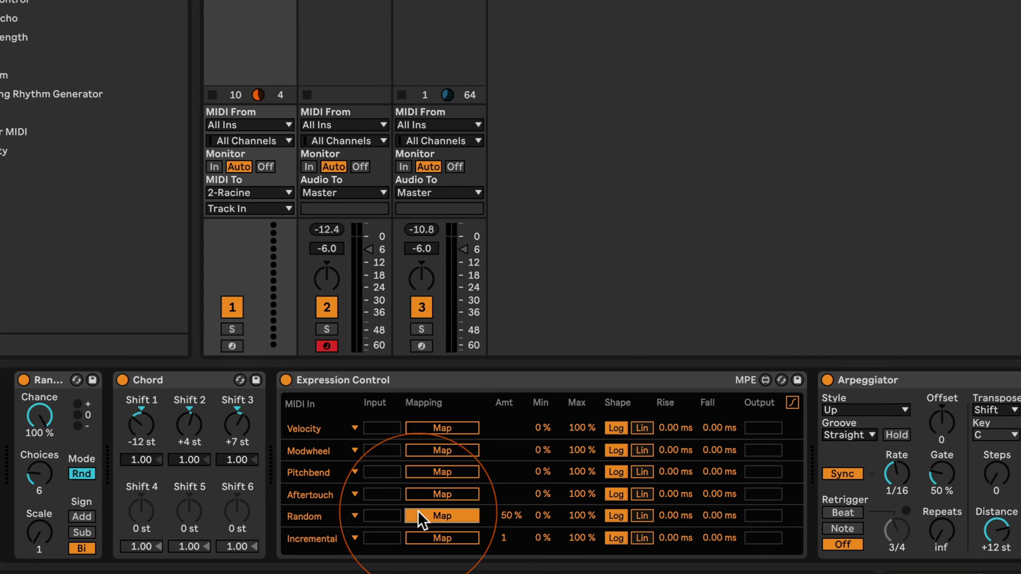
click(136, 426)
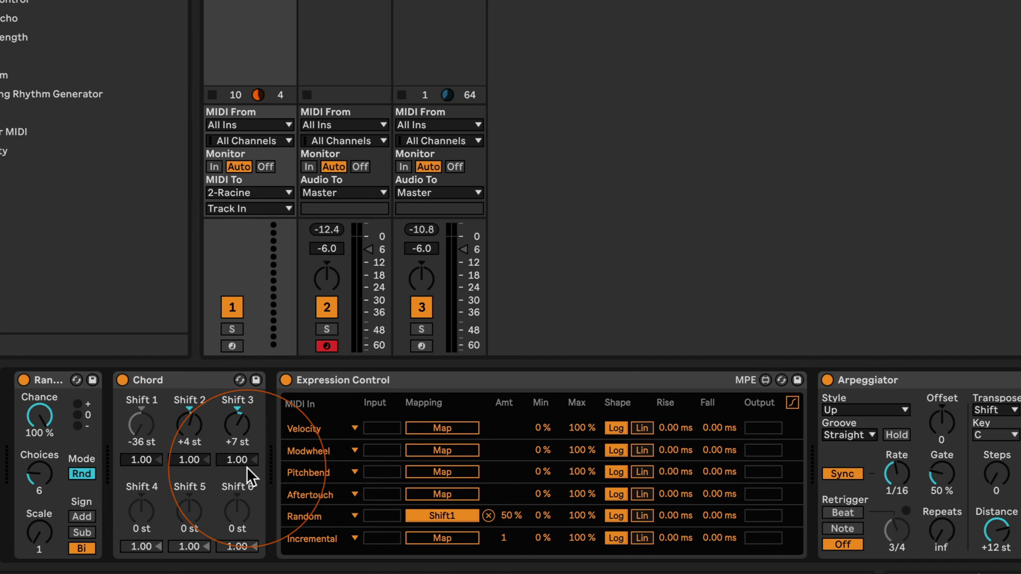
click(544, 514)
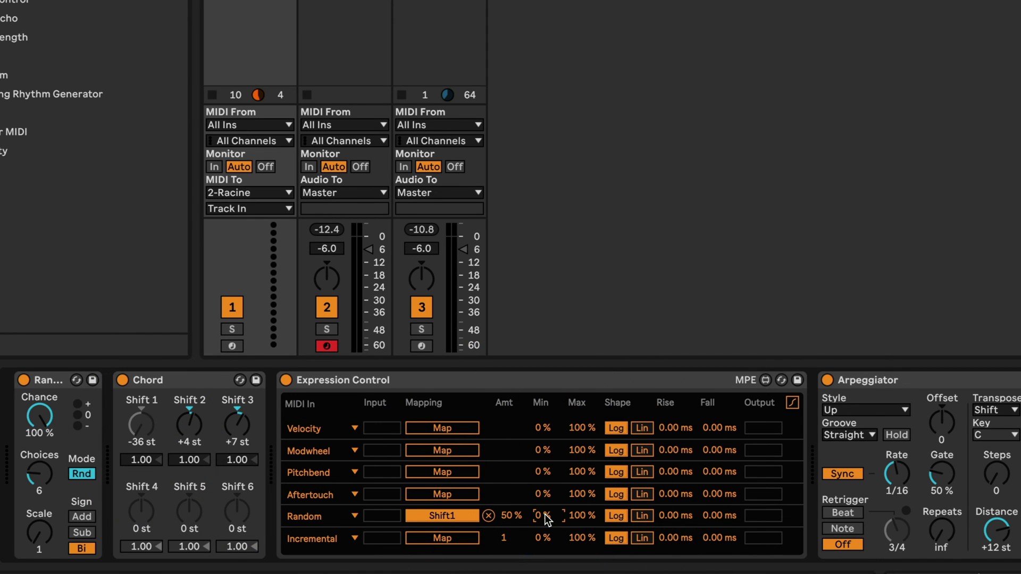
click(545, 515)
click(544, 514)
click(544, 516)
text(3)
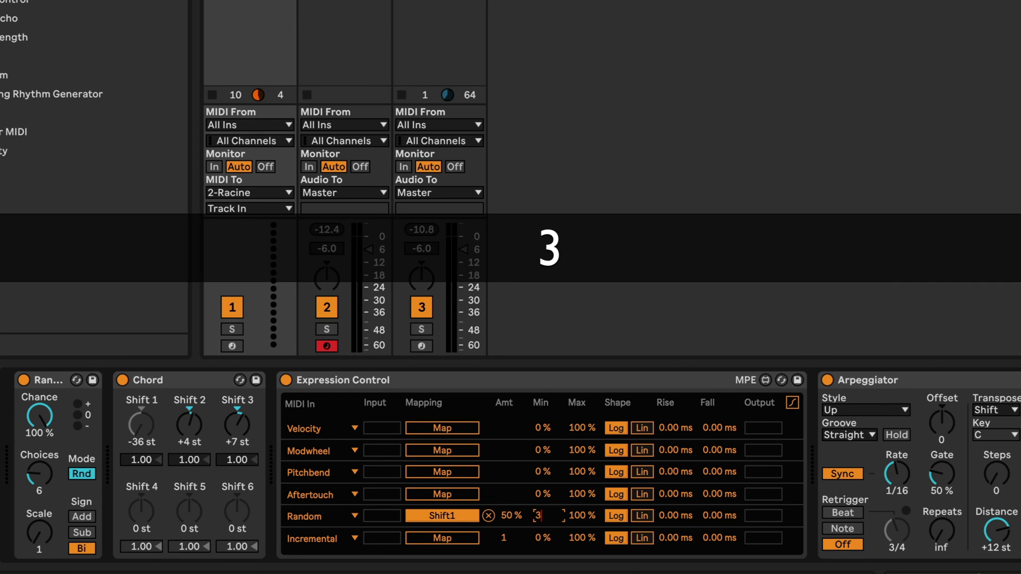
text(6)
key(Return)
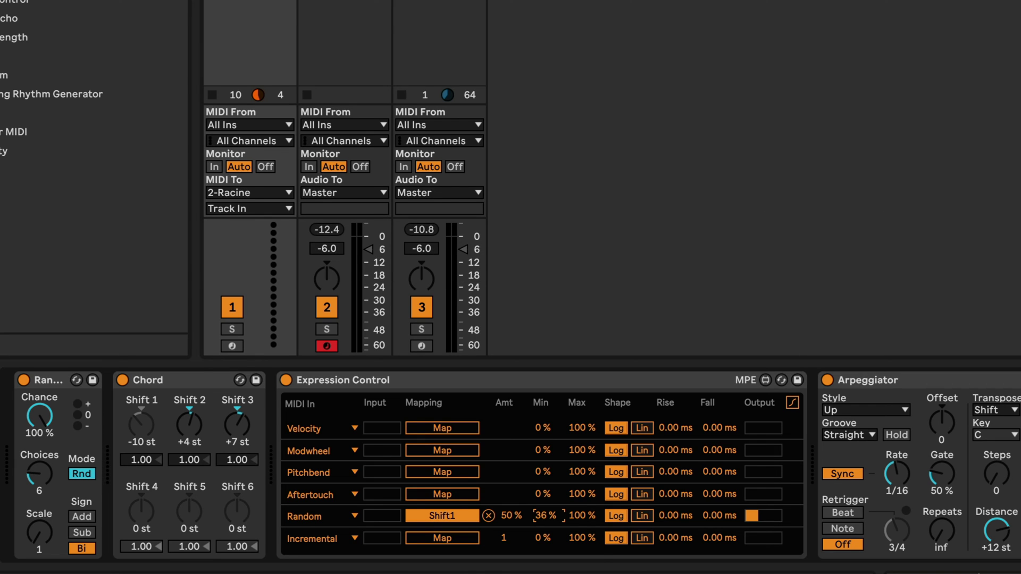
Change the Random mapping range to 33 %–60 % and start playback.
click(538, 516)
text(33)
key(Return)
click(575, 516)
click(578, 516)
text(60)
key(Return)
key(space)
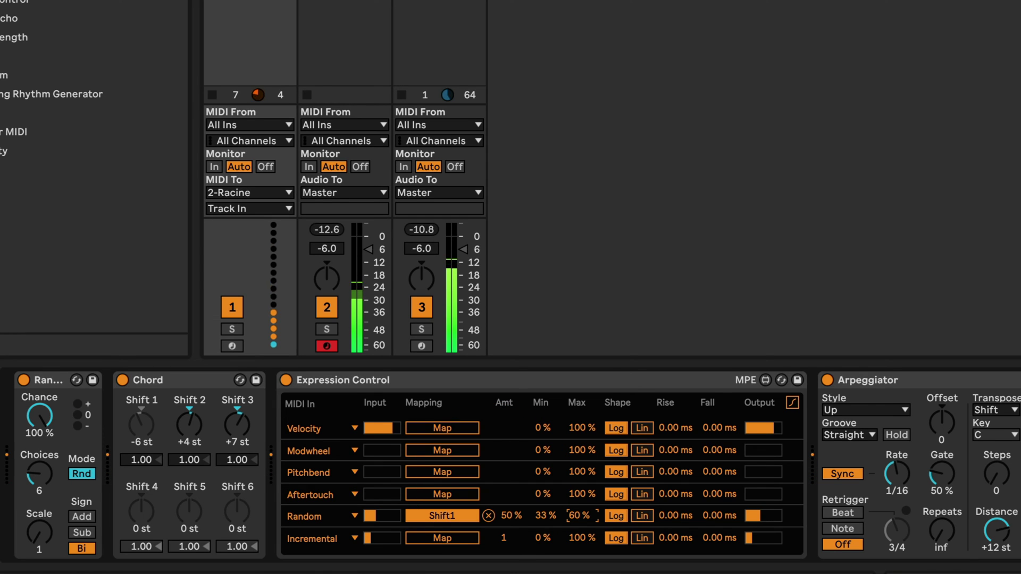
click(509, 515)
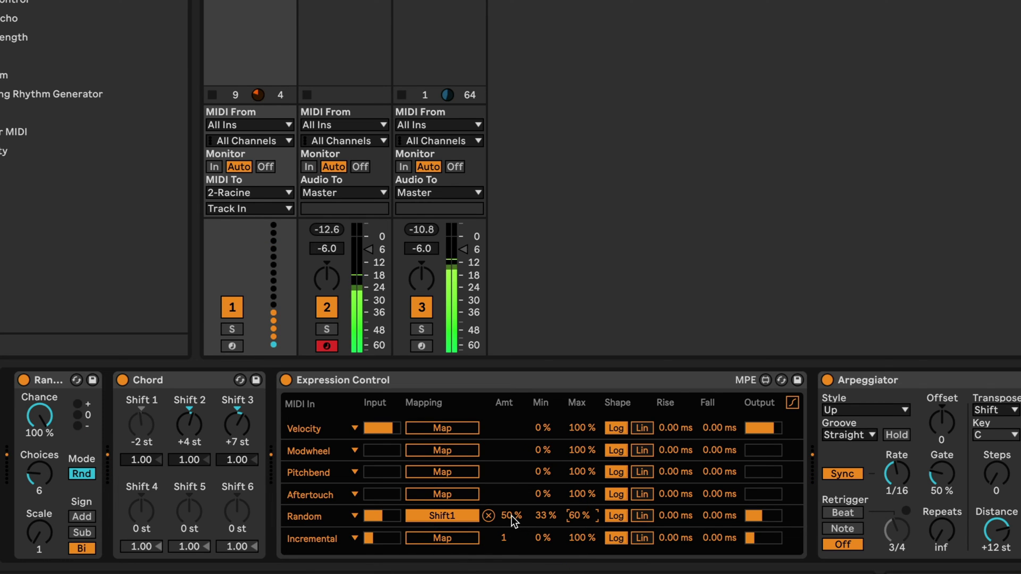
double_click(513, 520)
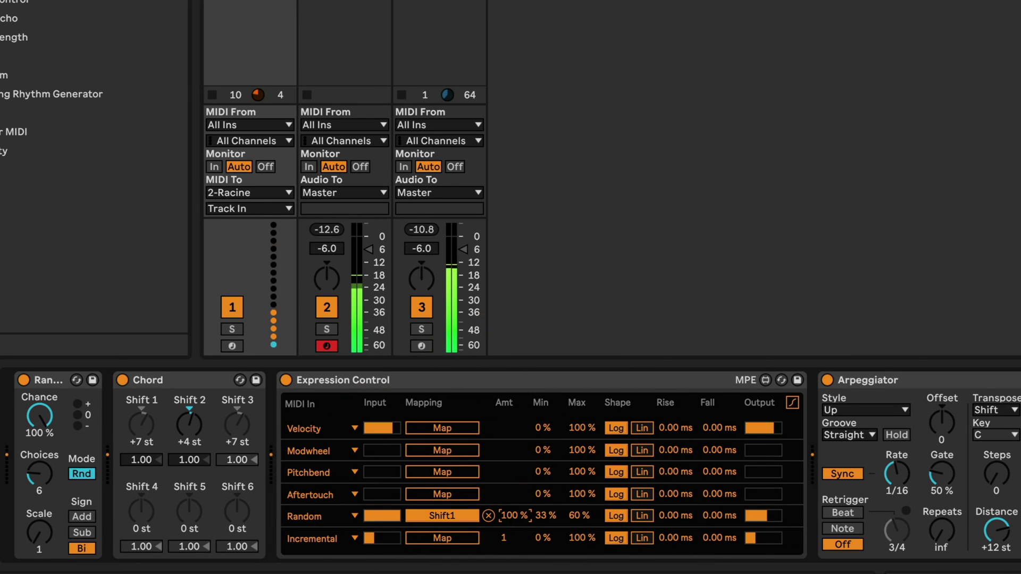
click(512, 520)
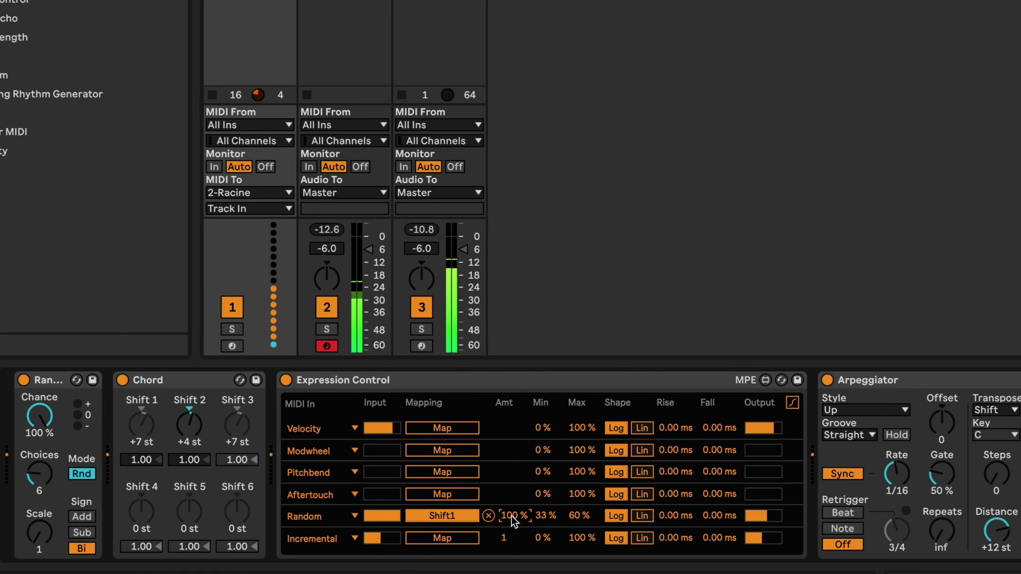
drag(514, 522, 514, 537)
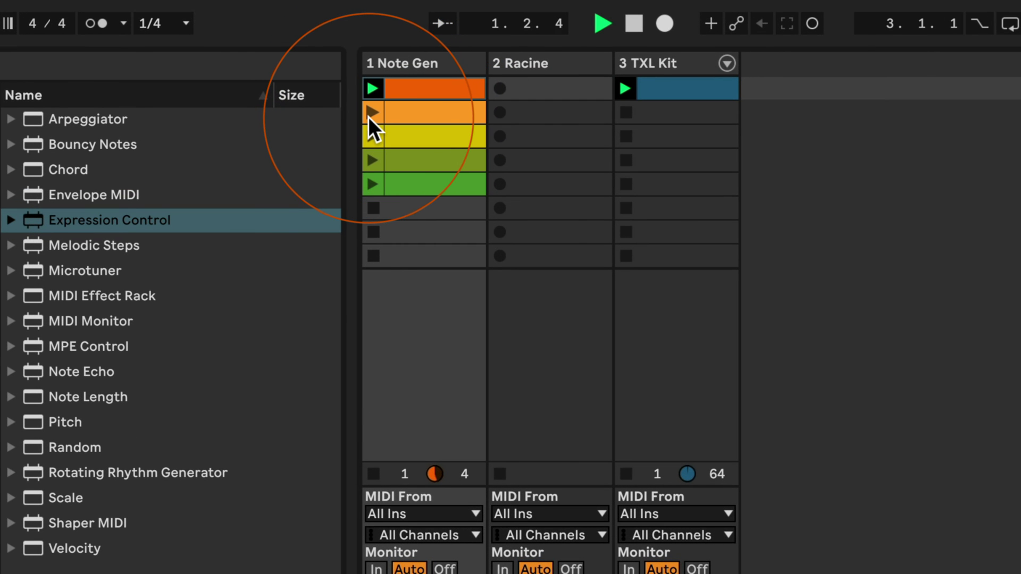
Launch Note Gen clips 2, 3, 4 and 5 in turn, ending on the green fifth clip.
click(372, 112)
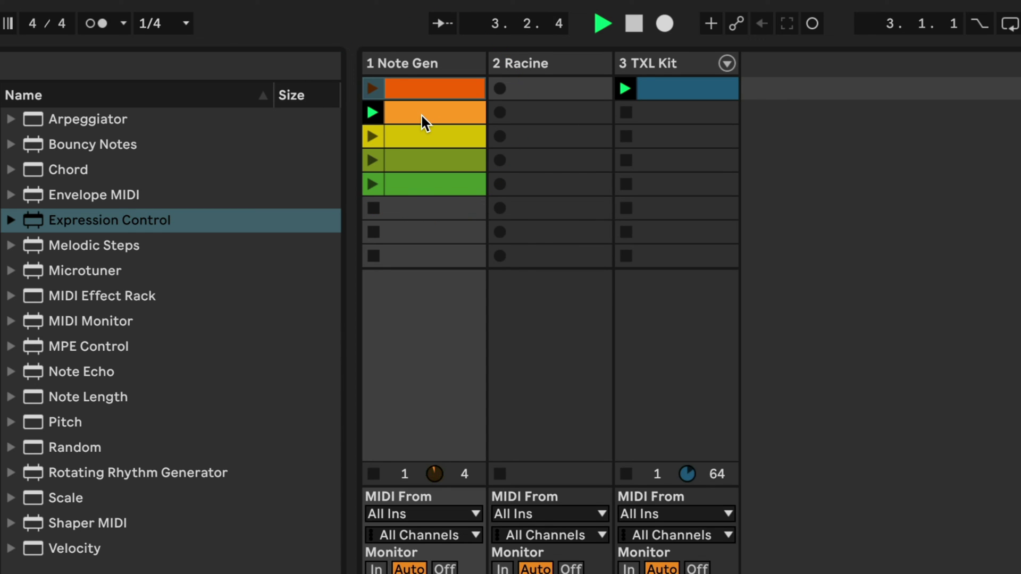
click(368, 142)
click(428, 135)
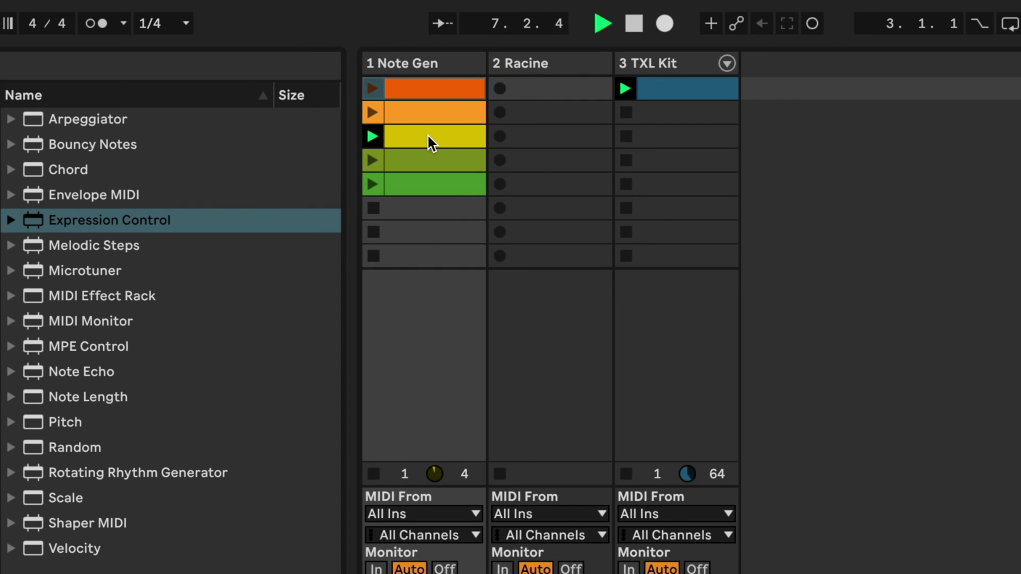
click(427, 135)
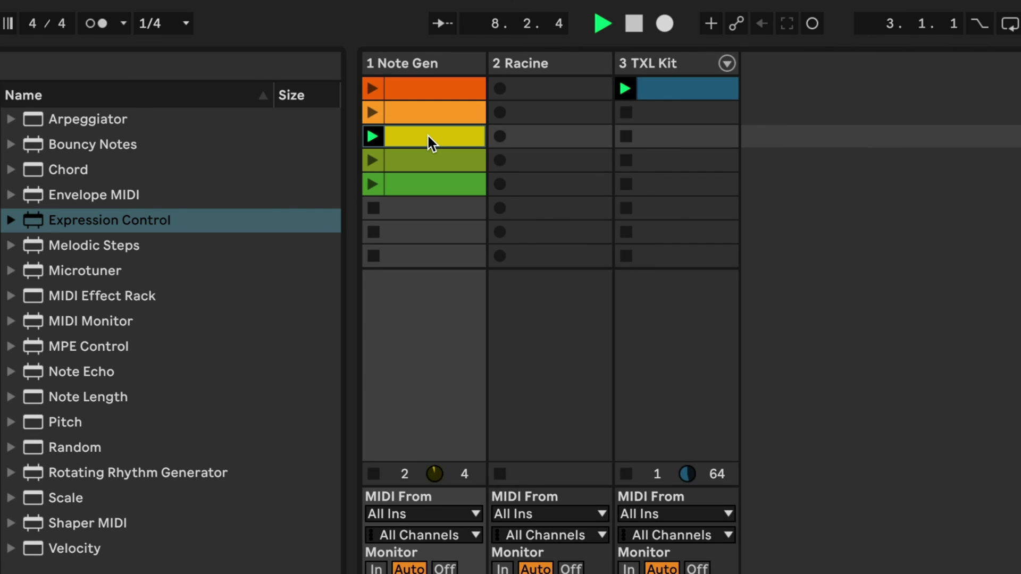
click(374, 159)
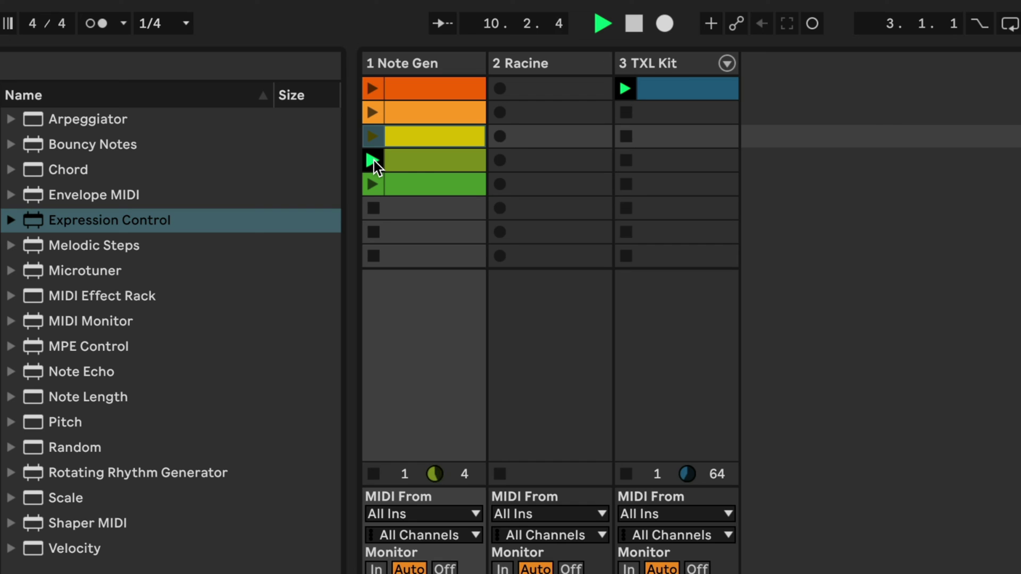
click(410, 159)
click(373, 177)
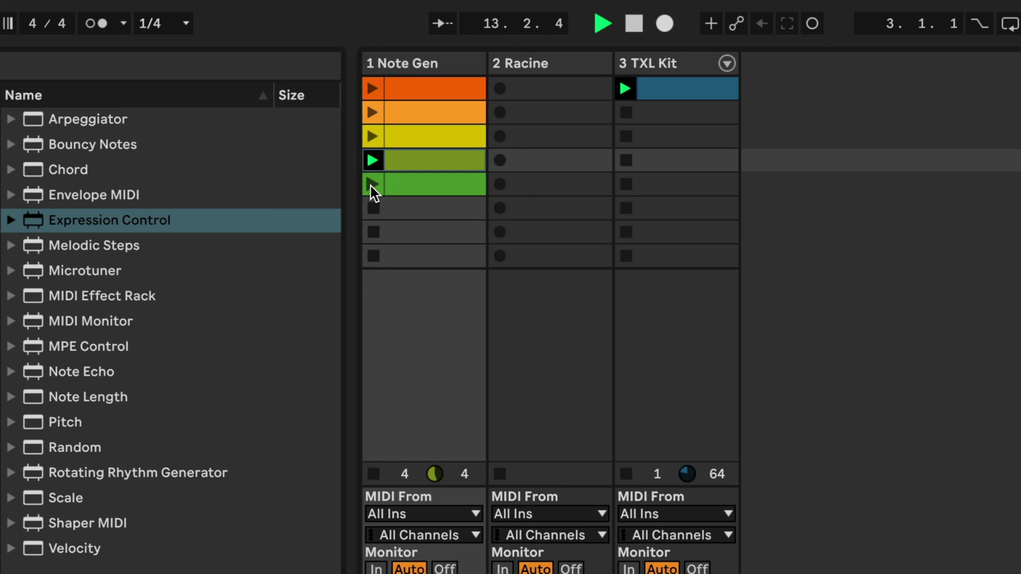
click(420, 187)
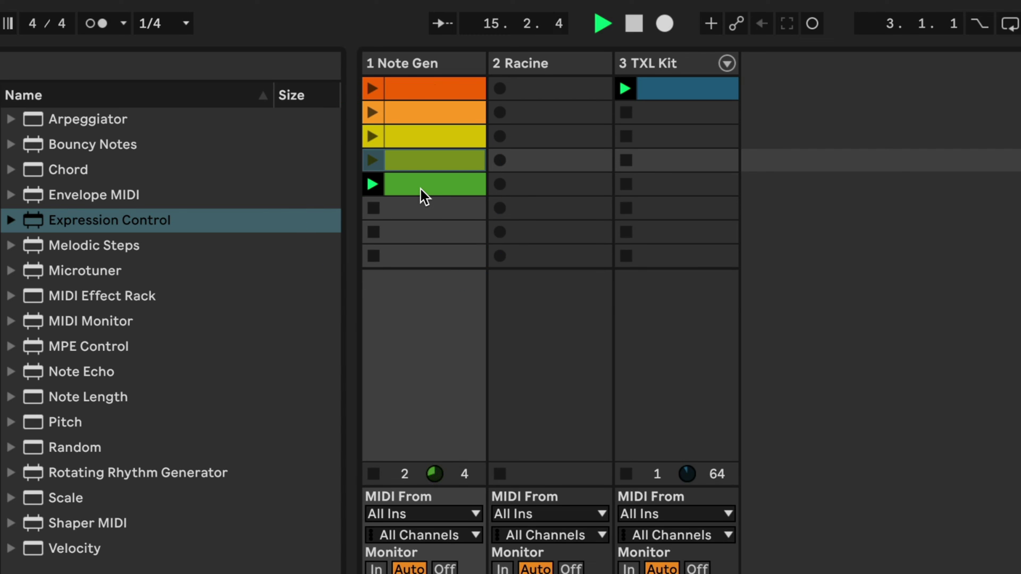
drag(422, 188, 493, 126)
Record 2-Racine 5 on the Racine track while switching Note Gen to clips 4 and 3, then open it.
click(500, 89)
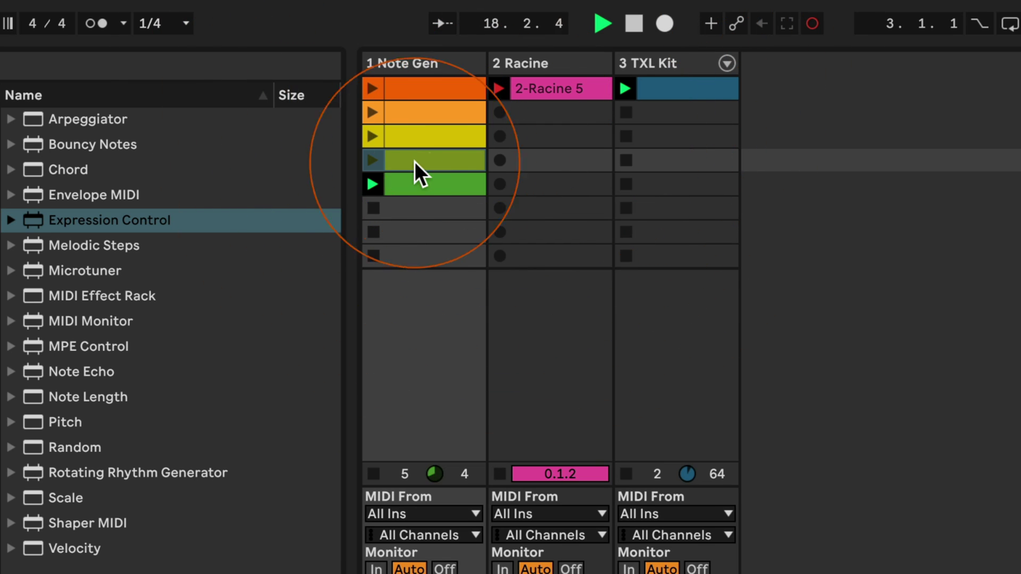
click(371, 161)
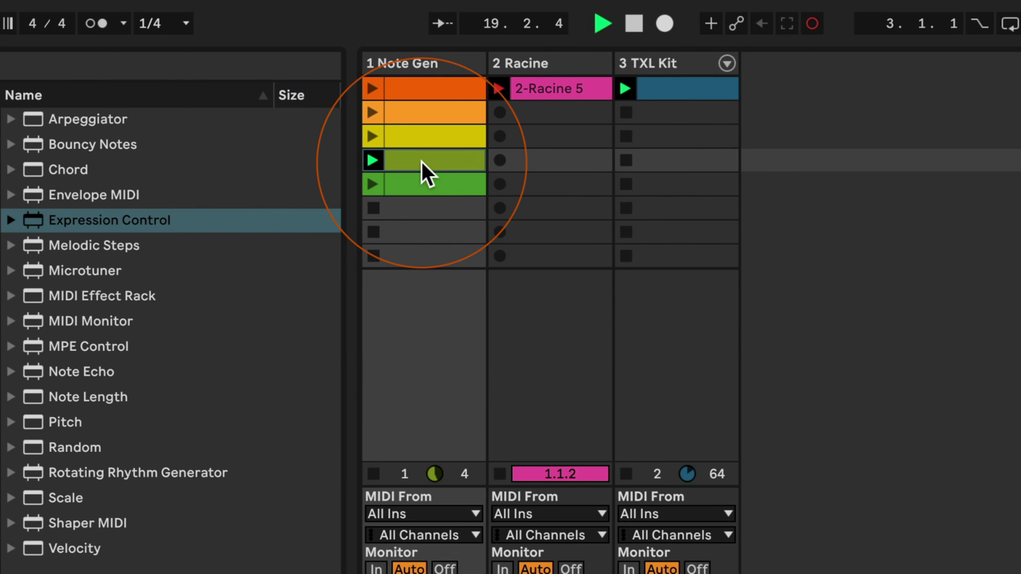
drag(422, 163, 369, 138)
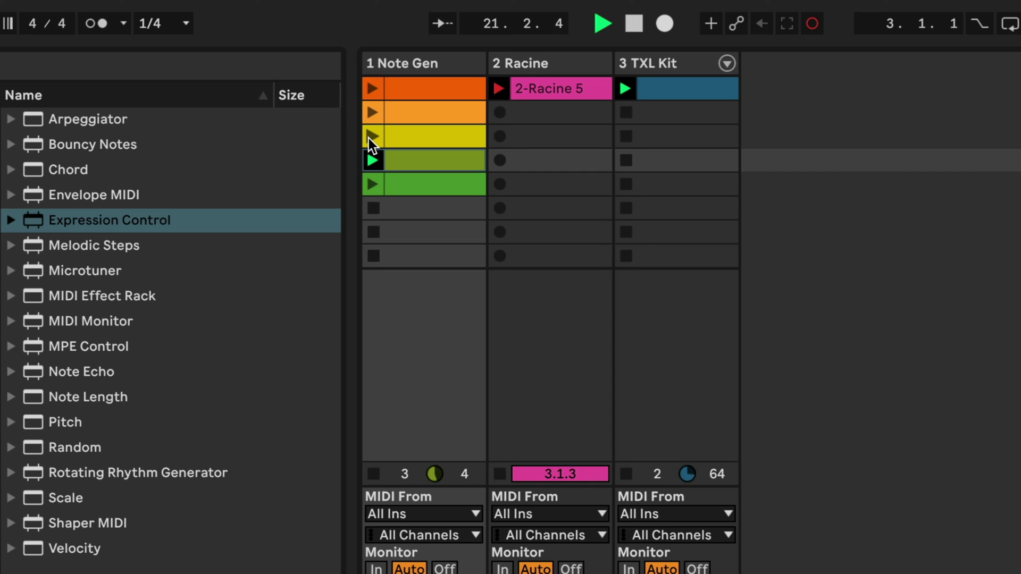
click(368, 138)
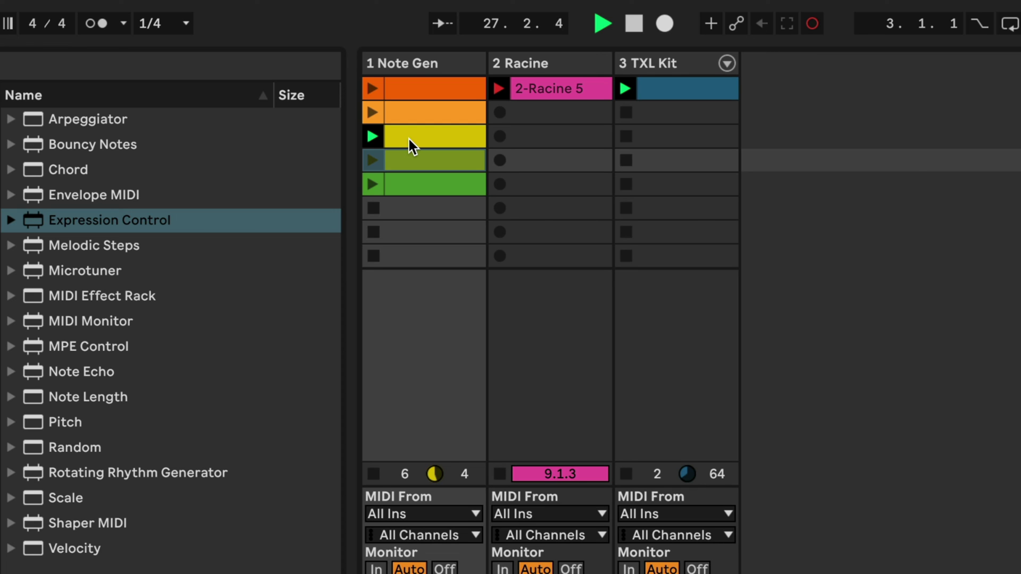
click(557, 93)
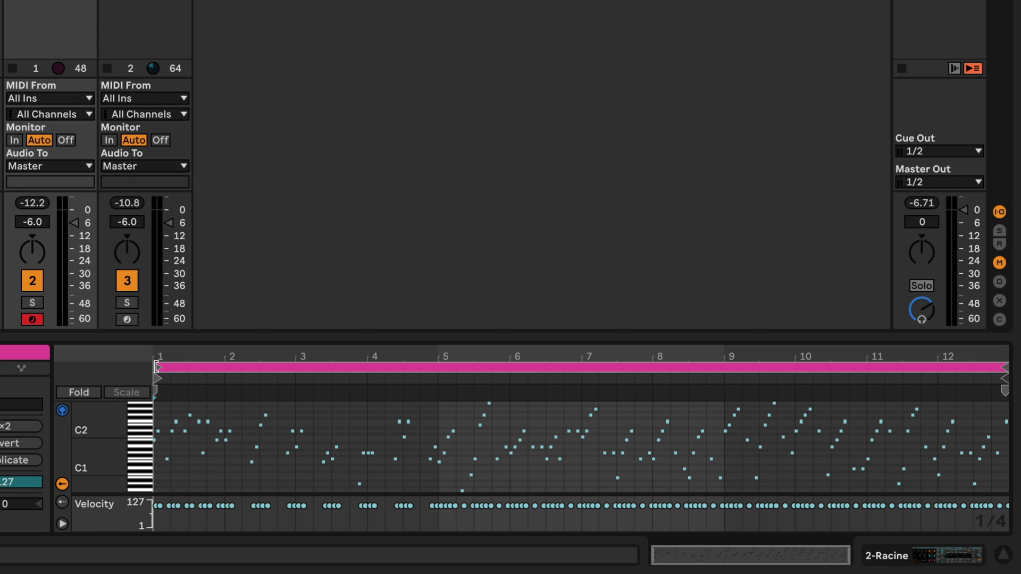
Loop bars 5–7 of 2-Racine 5, deactivate the Note Gen track, and play.
click(178, 389)
drag(155, 366, 442, 372)
drag(1002, 369, 582, 391)
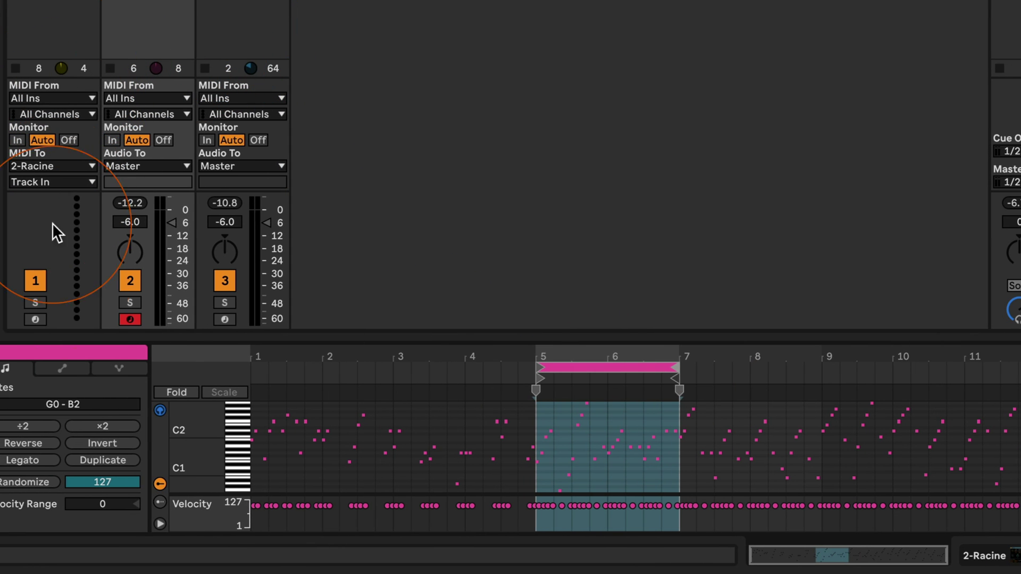
click(35, 281)
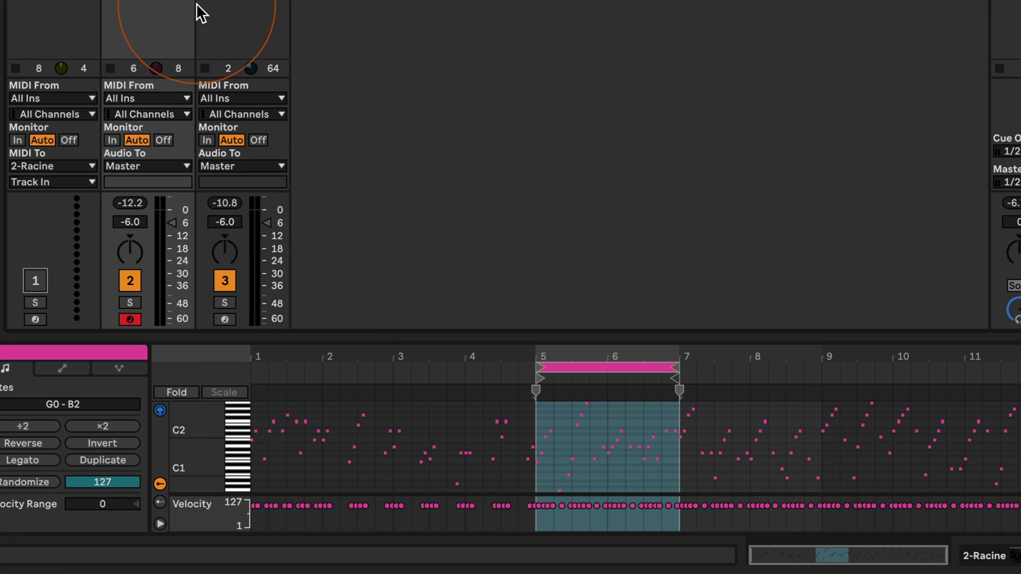
key(space)
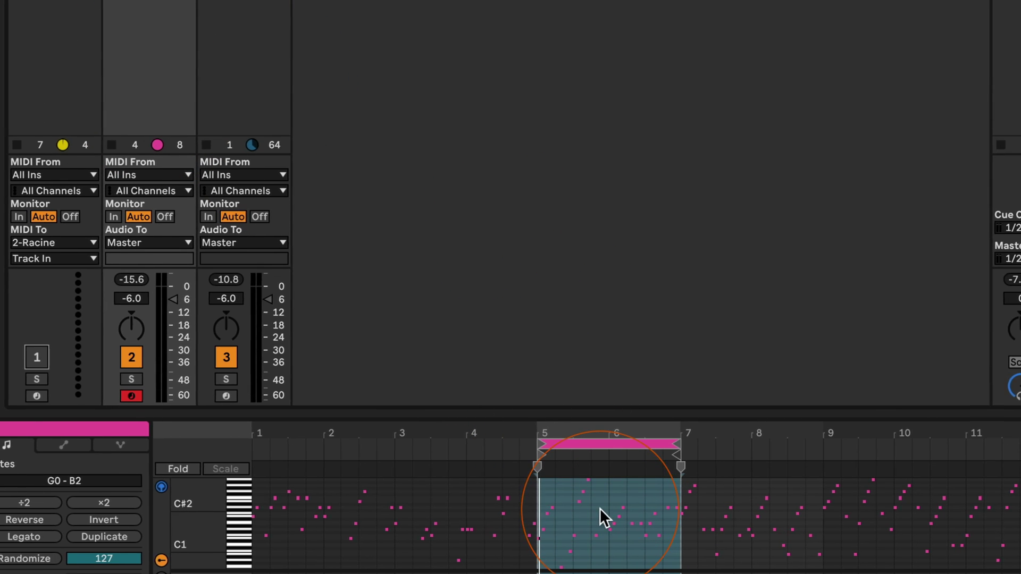
Crop 2-Racine 5 to its two-bar loop and assign it the C Major scale.
right_click(142, 66)
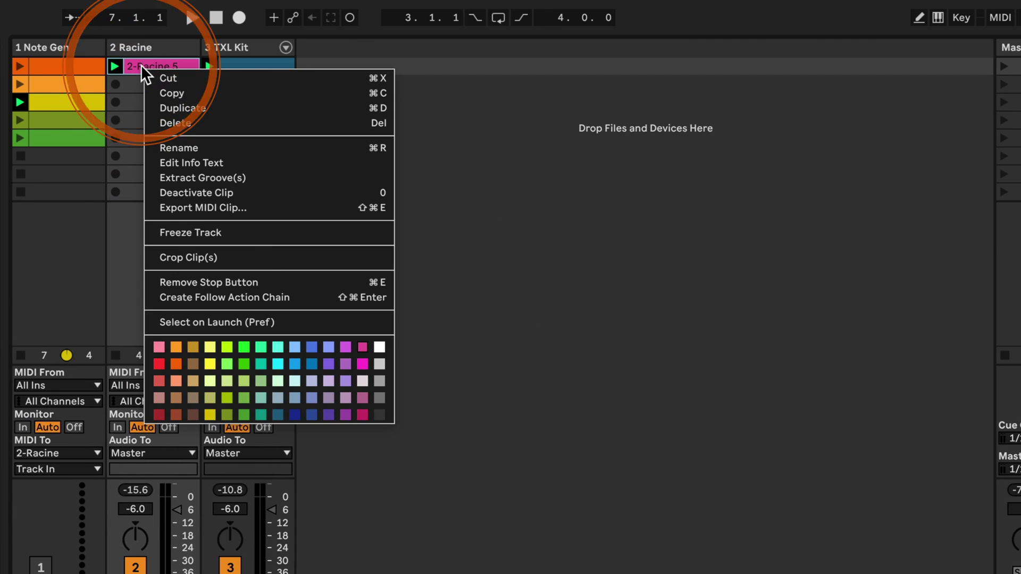
click(188, 258)
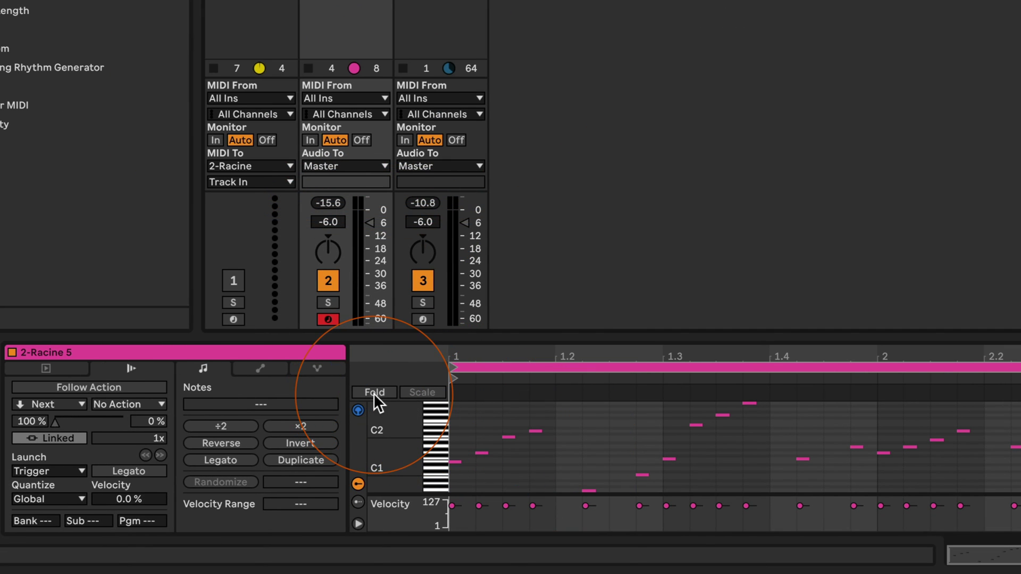
click(49, 370)
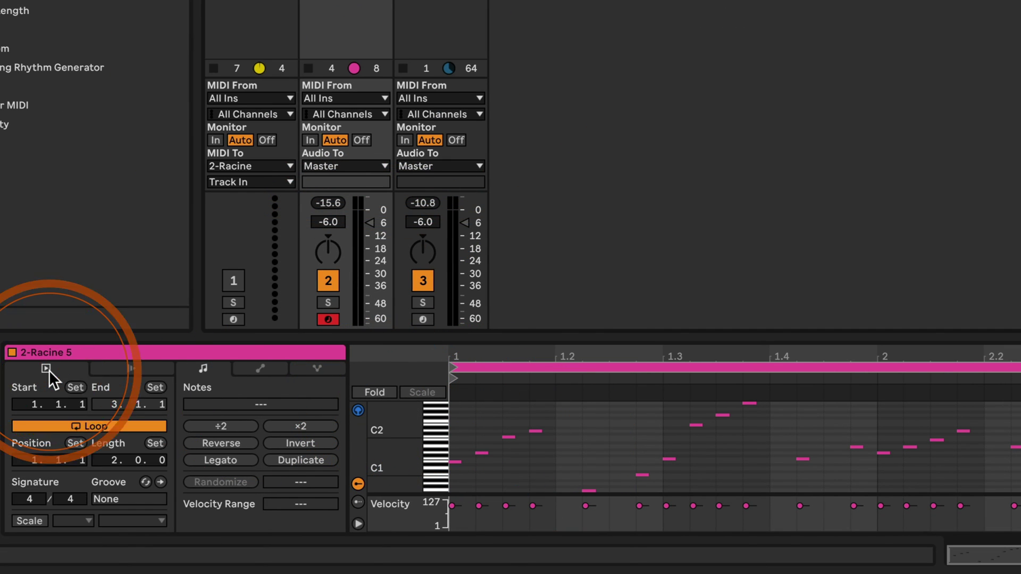
click(32, 519)
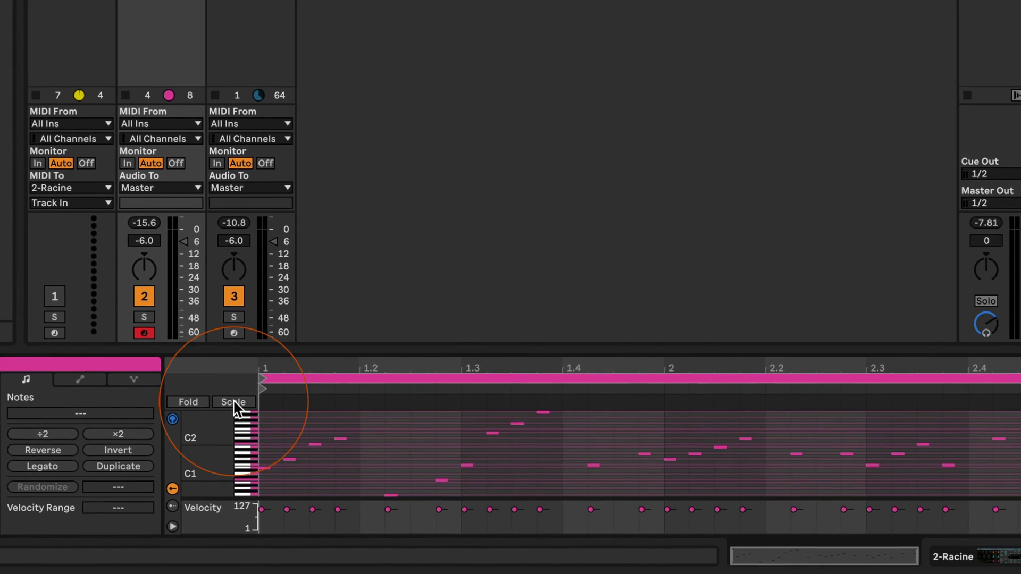
Highlight the C Major note rows, then enlarge and zoom the note editor.
click(233, 402)
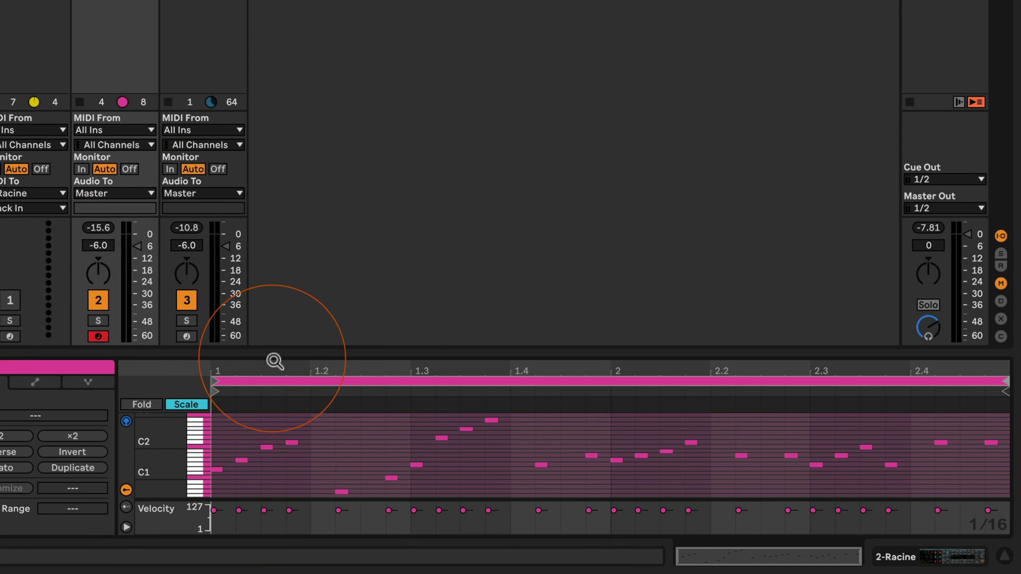
drag(272, 352, 276, 277)
click(23, 433)
drag(23, 433, 79, 420)
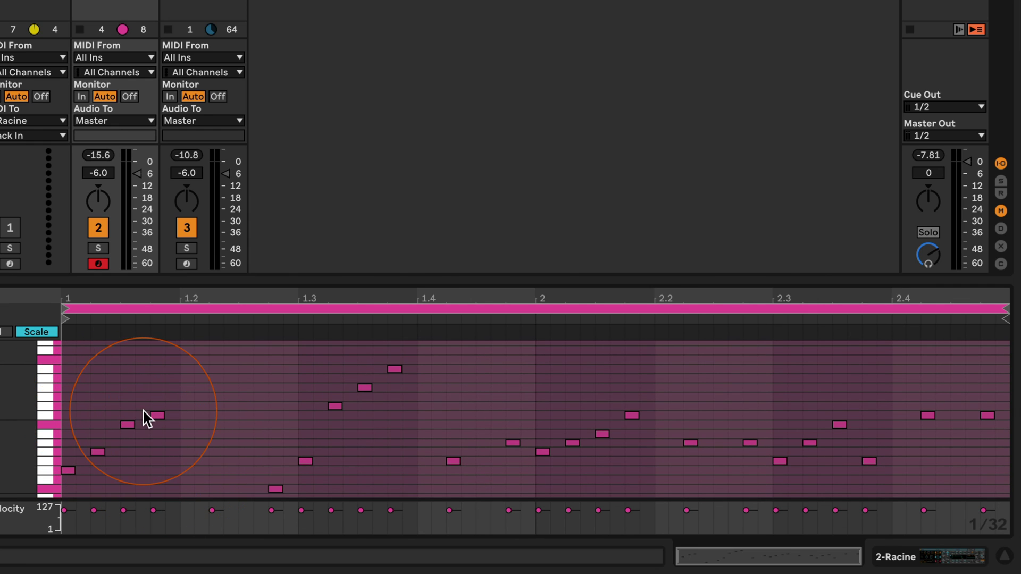
Shift the note before beat 1.2 one 1/32 step later and audition it.
scroll(143, 411, down, 3)
scroll(142, 411, down, 5)
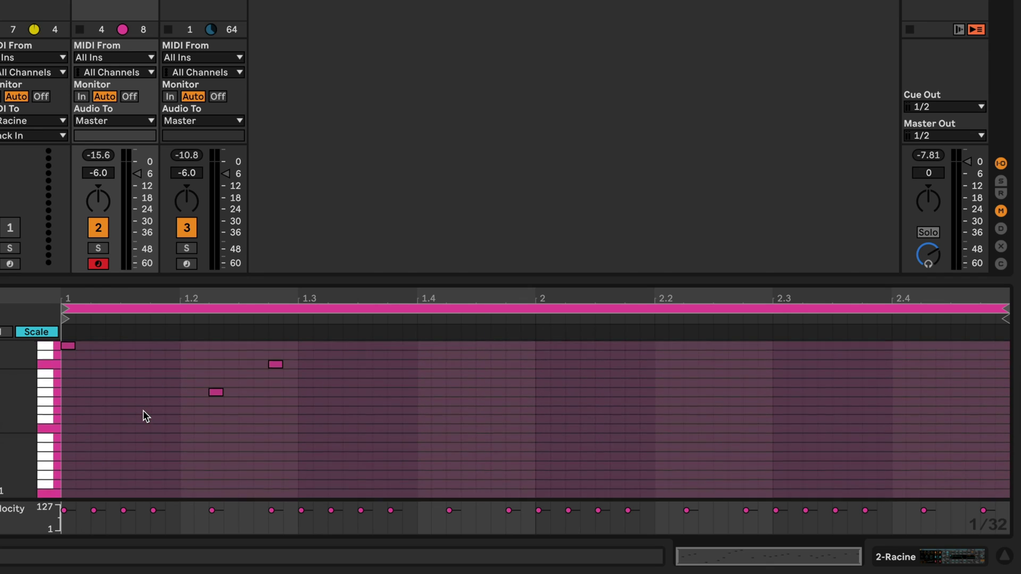
scroll(142, 411, up, 6)
scroll(143, 411, down, 3)
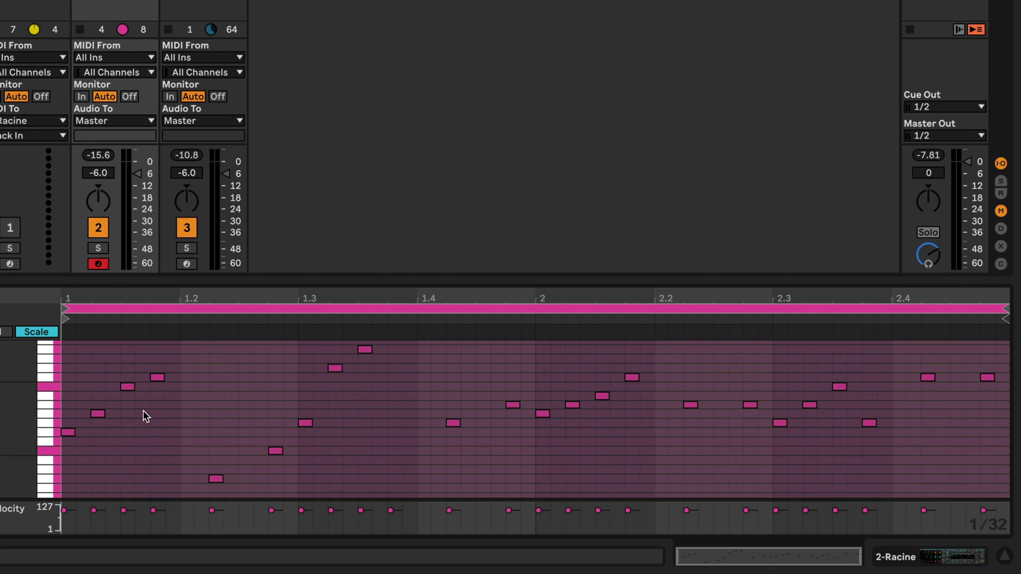
drag(156, 377, 169, 378)
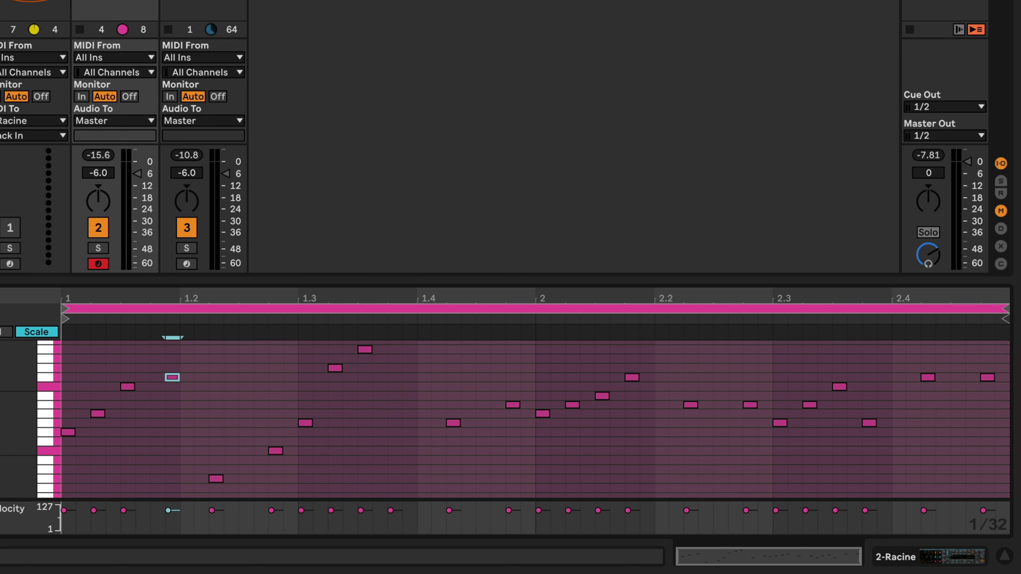
key(space)
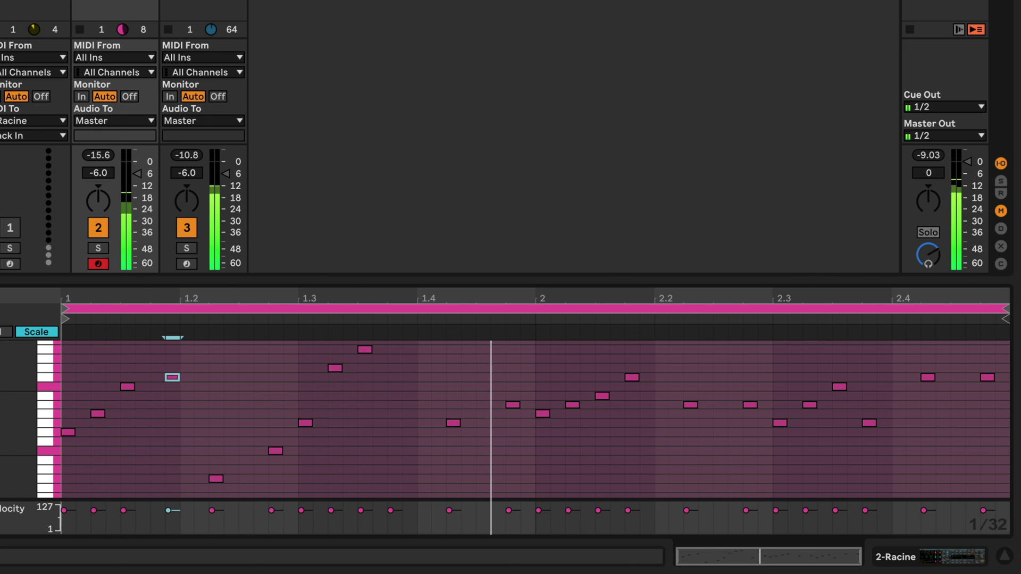
key(space)
Try moving the highest note later, play it, then undo the move.
drag(364, 352, 406, 357)
key(space)
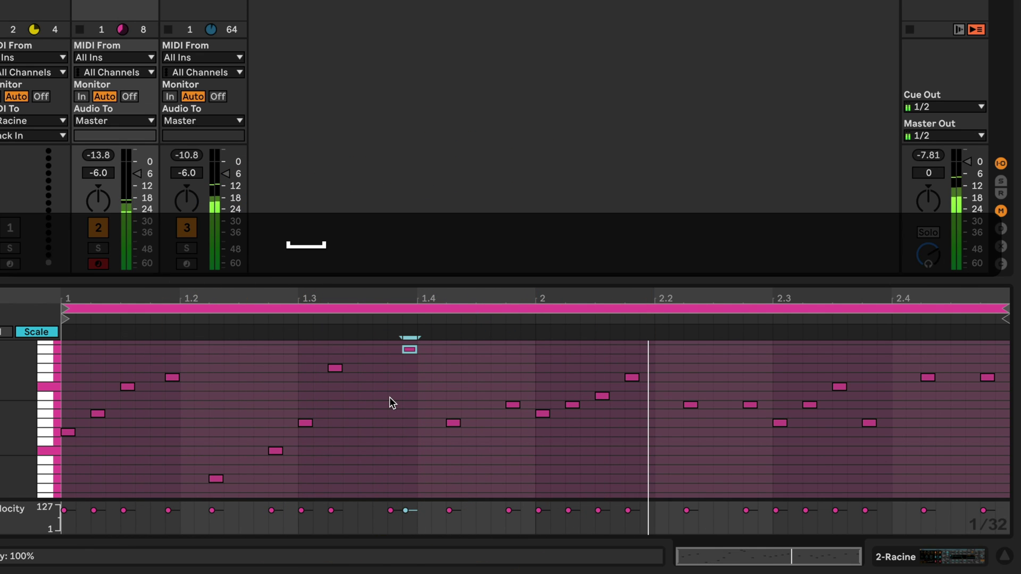
key(super+z)
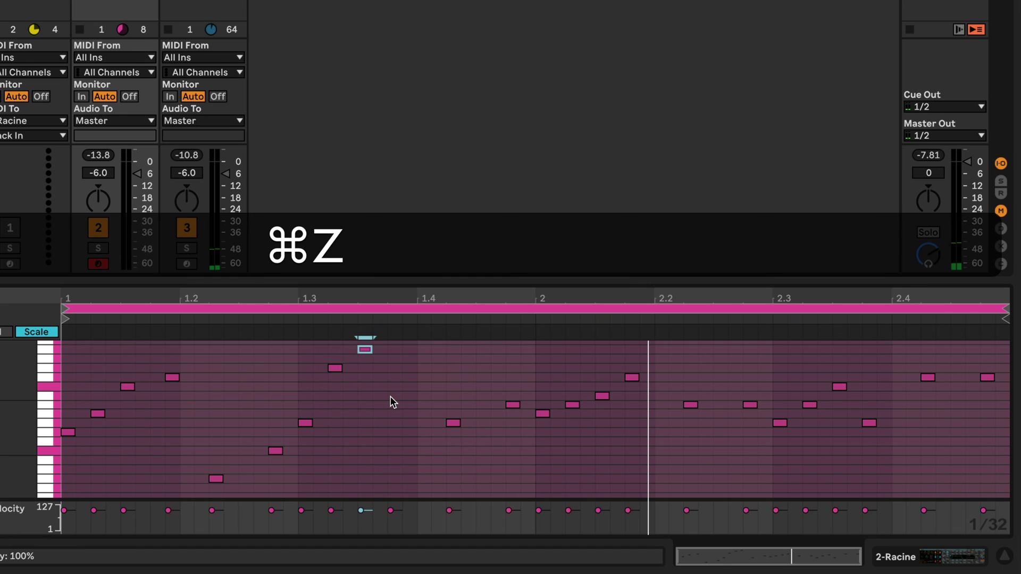